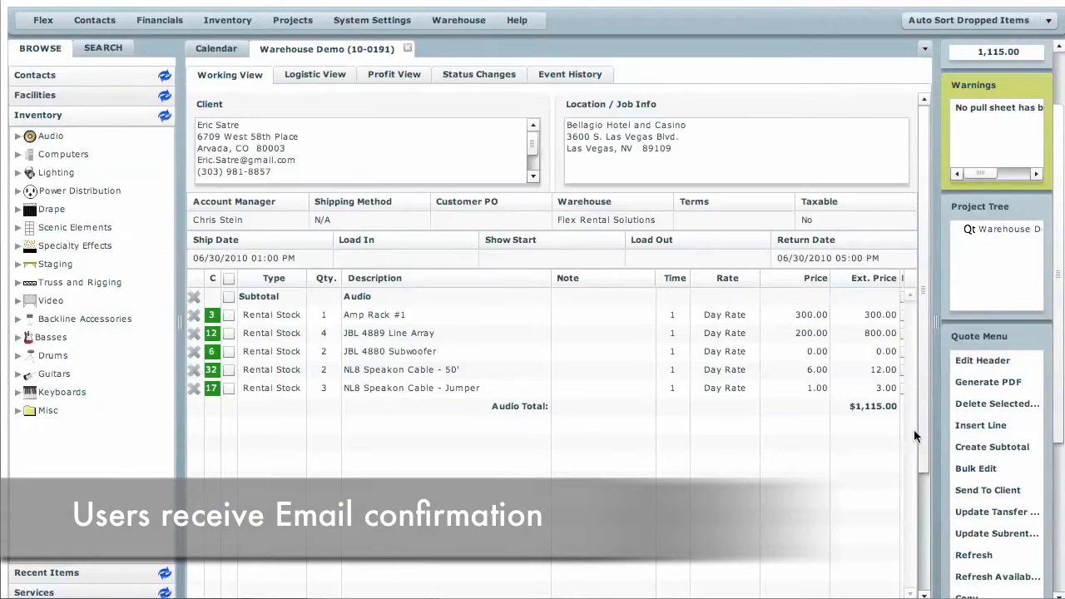
# Generate a pull sheet from the Warehouse Demo quote
pyautogui.moveTo(1059, 420); pyautogui.dragTo(1061, 516)
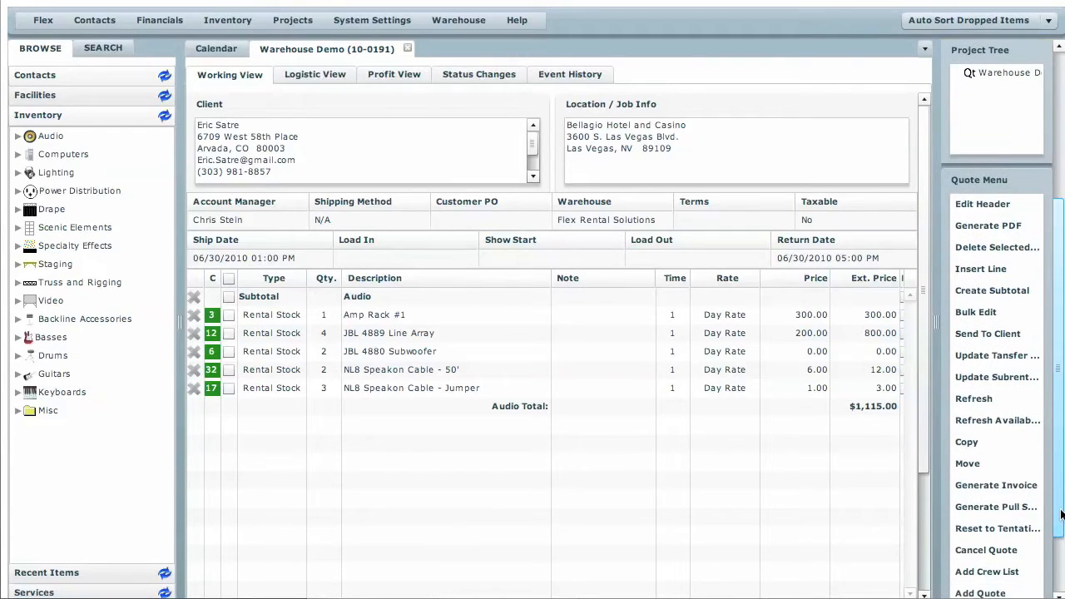
pyautogui.click(1016, 511)
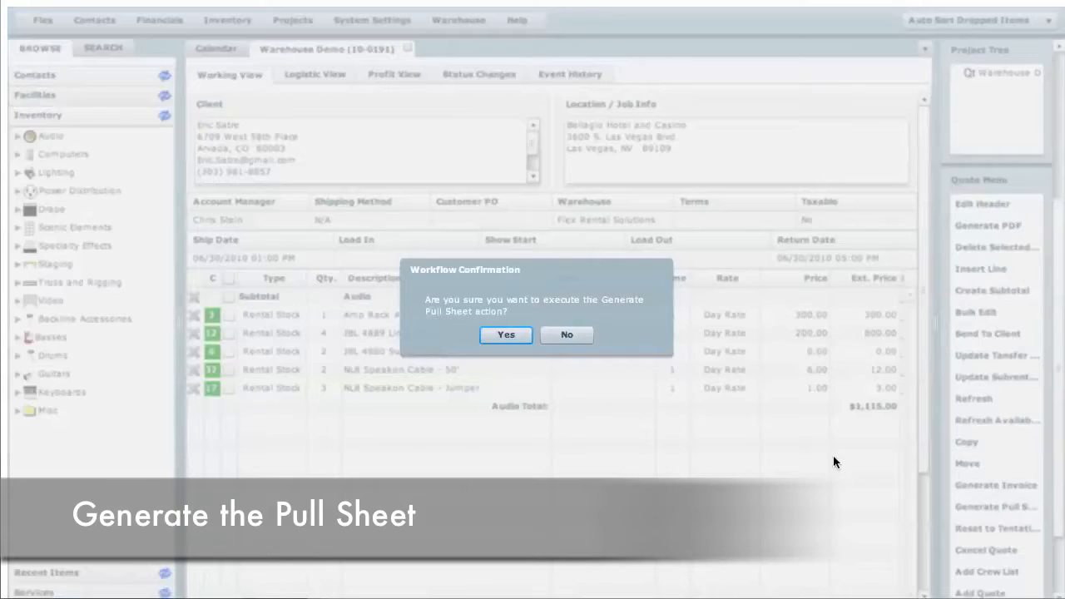
pyautogui.click(505, 334)
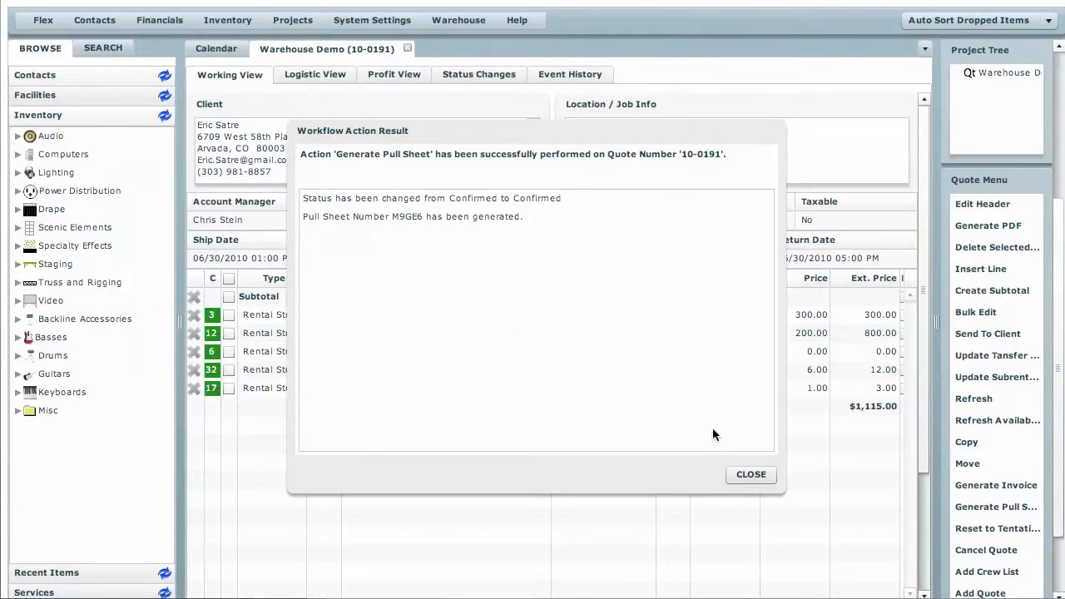
pyautogui.click(751, 474)
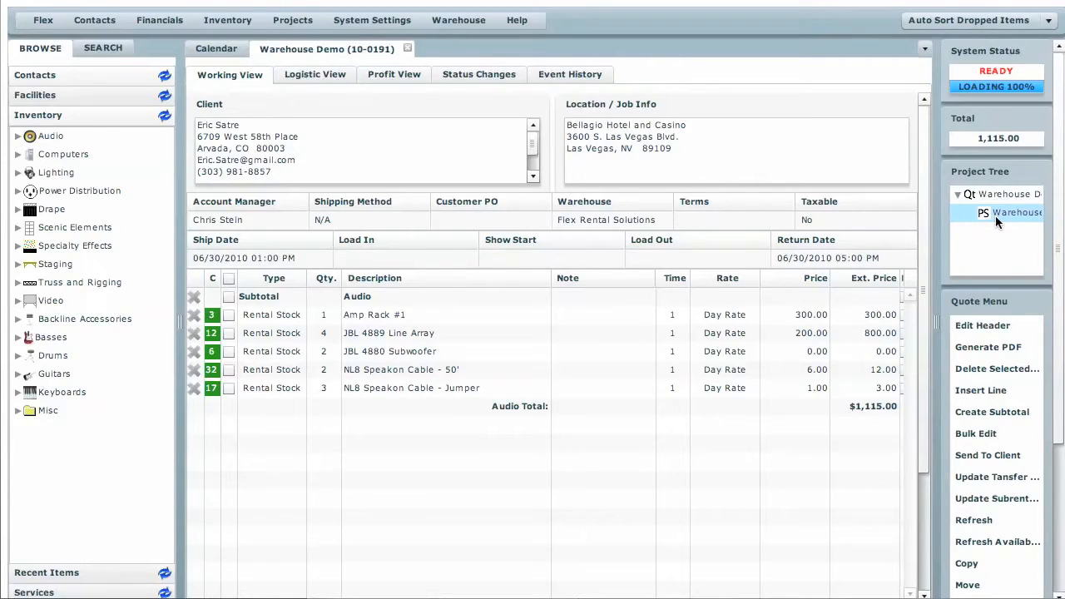
# Open the prep screen of the Warehouse Demo pull sheet and review its pull sheet and manifest lists
pyautogui.doubleClick(995, 215)
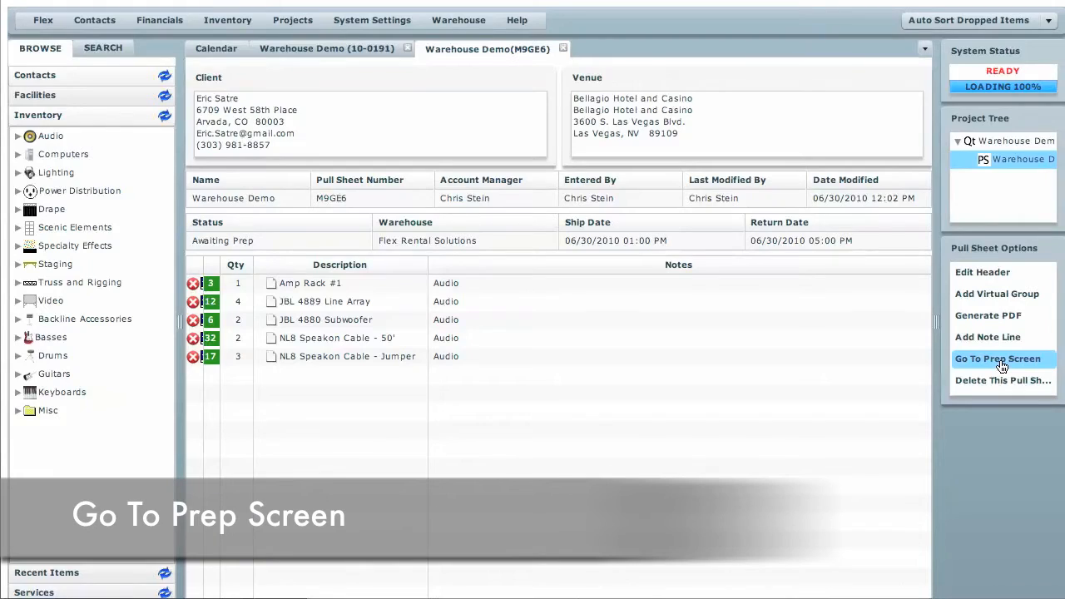
pyautogui.click(1002, 362)
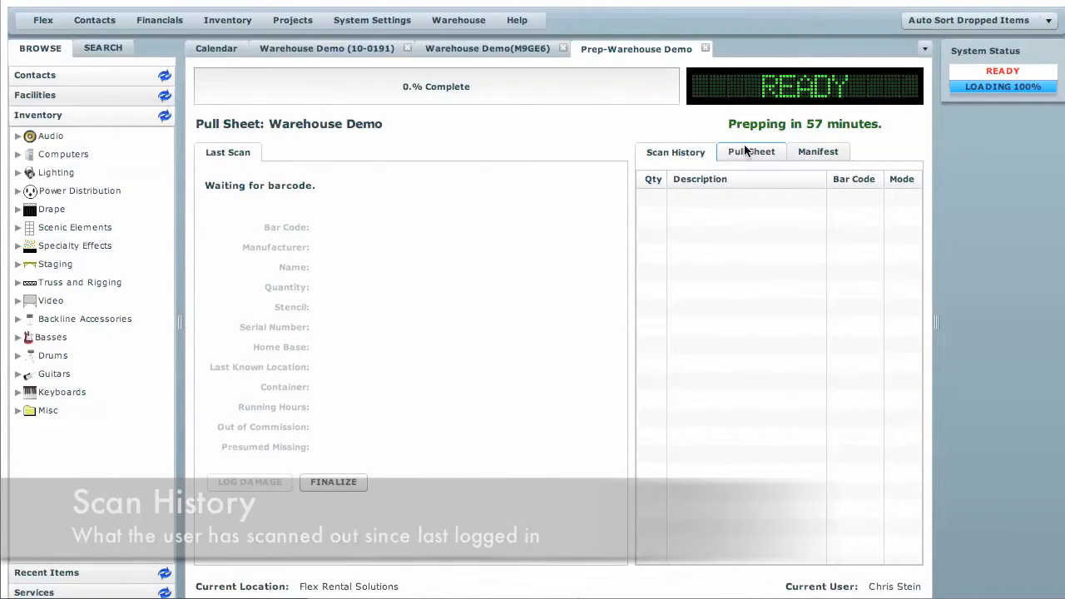
pyautogui.click(743, 151)
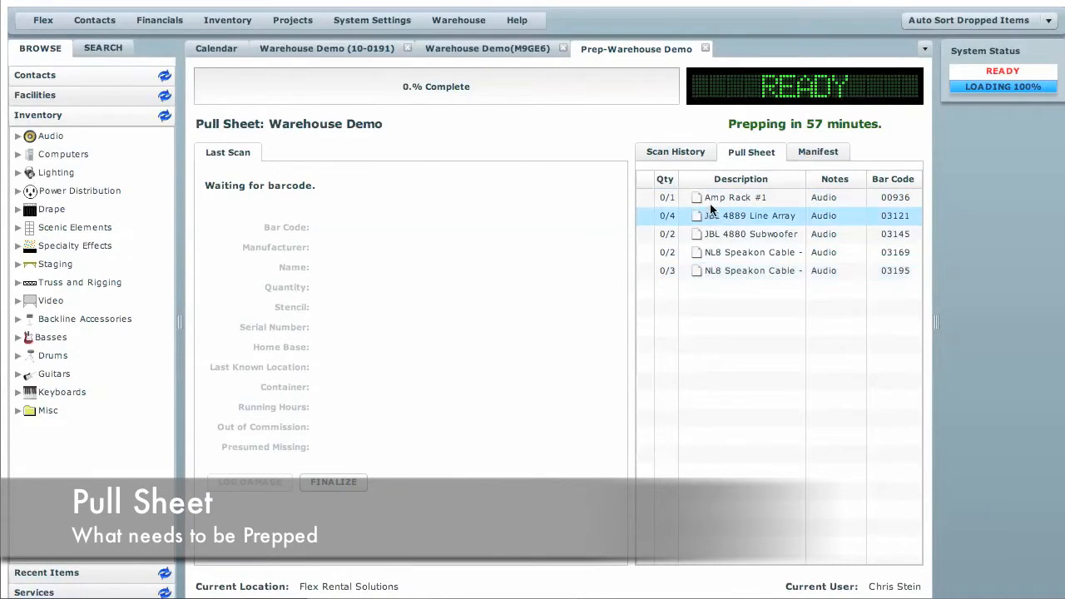
pyautogui.click(820, 151)
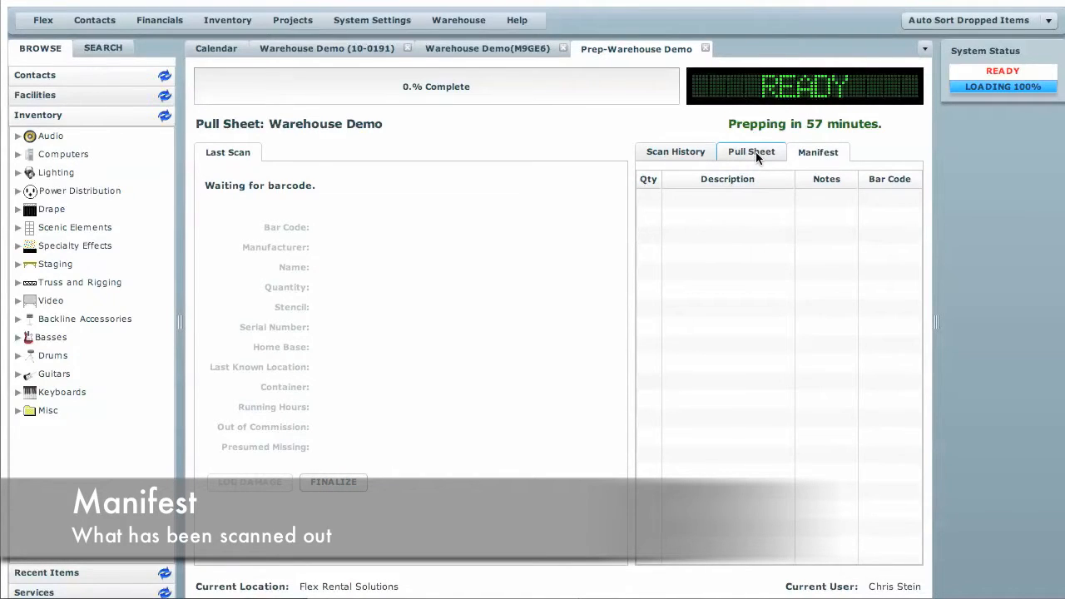
pyautogui.click(755, 151)
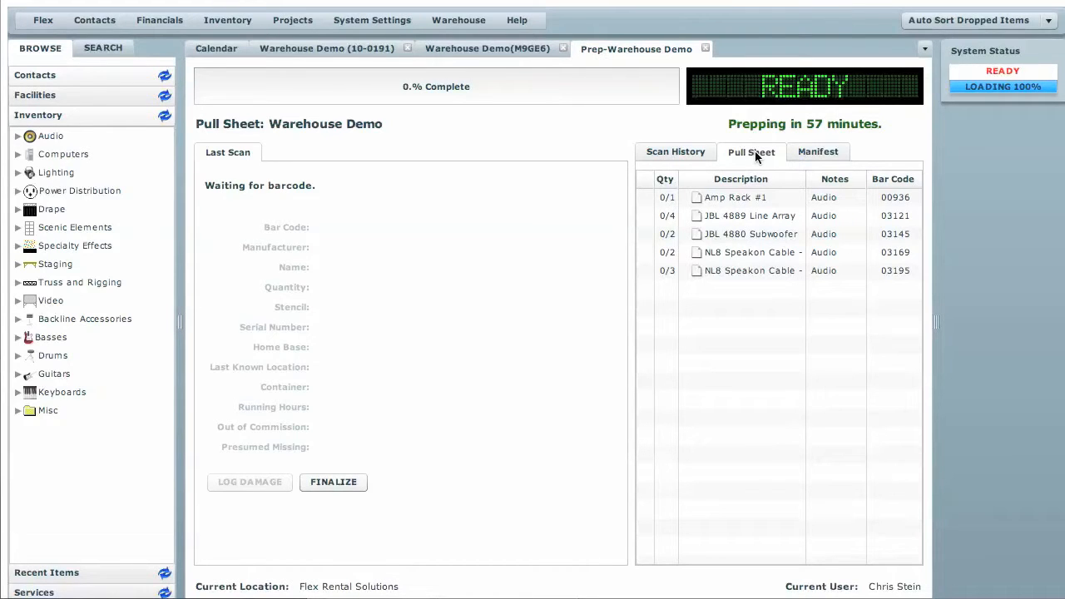
# Prep both JBL 4880 Subwoofers by scanning bar codes 03147 and 03148
pyautogui.write('03147')
pyautogui.press('Return')
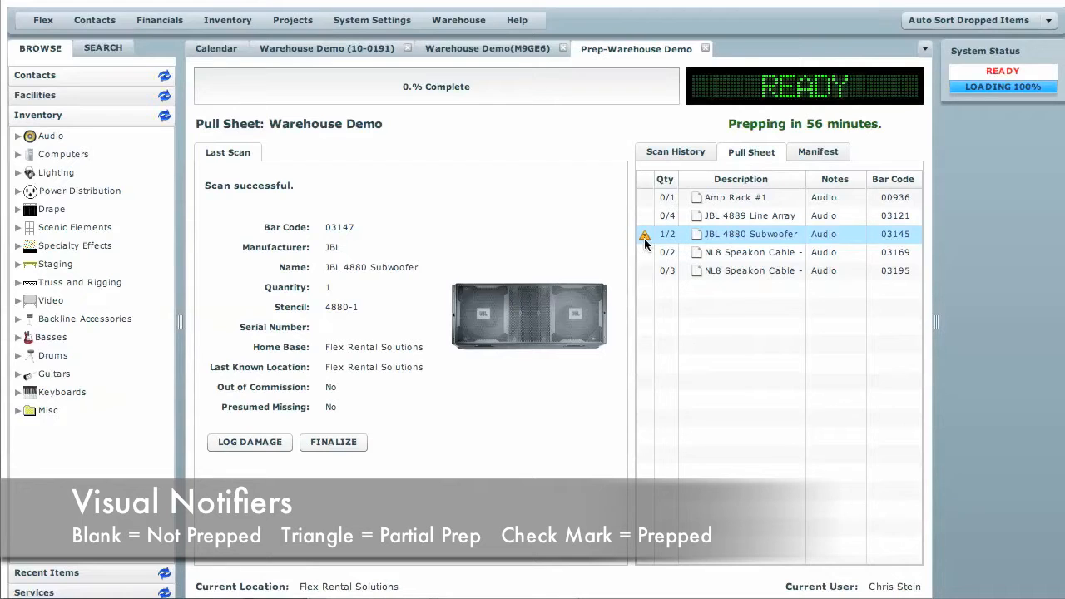
pyautogui.write('03148')
pyautogui.press('Return')
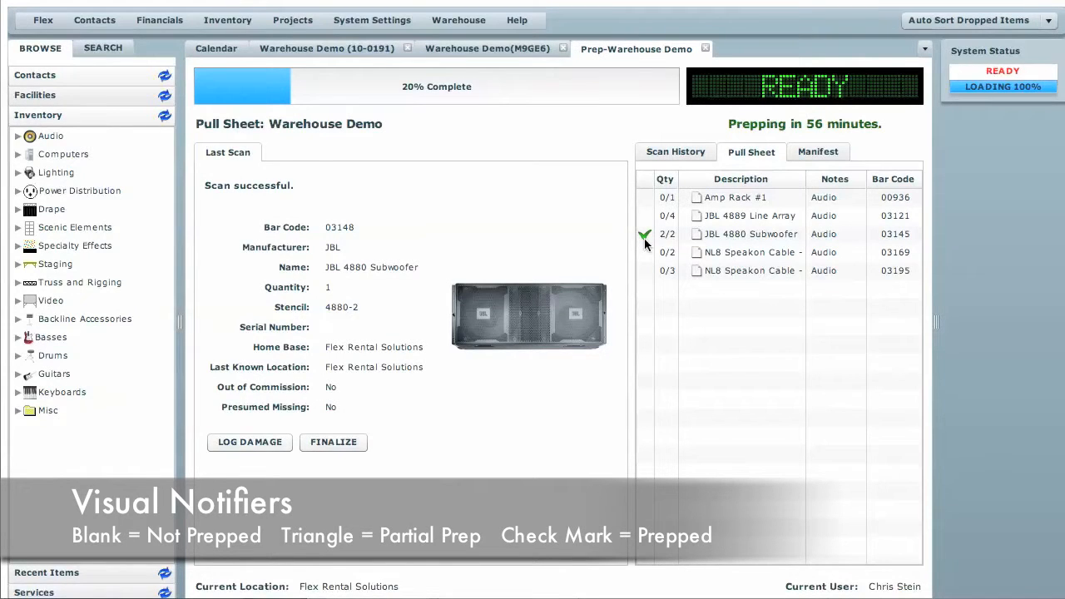
pyautogui.click(643, 238)
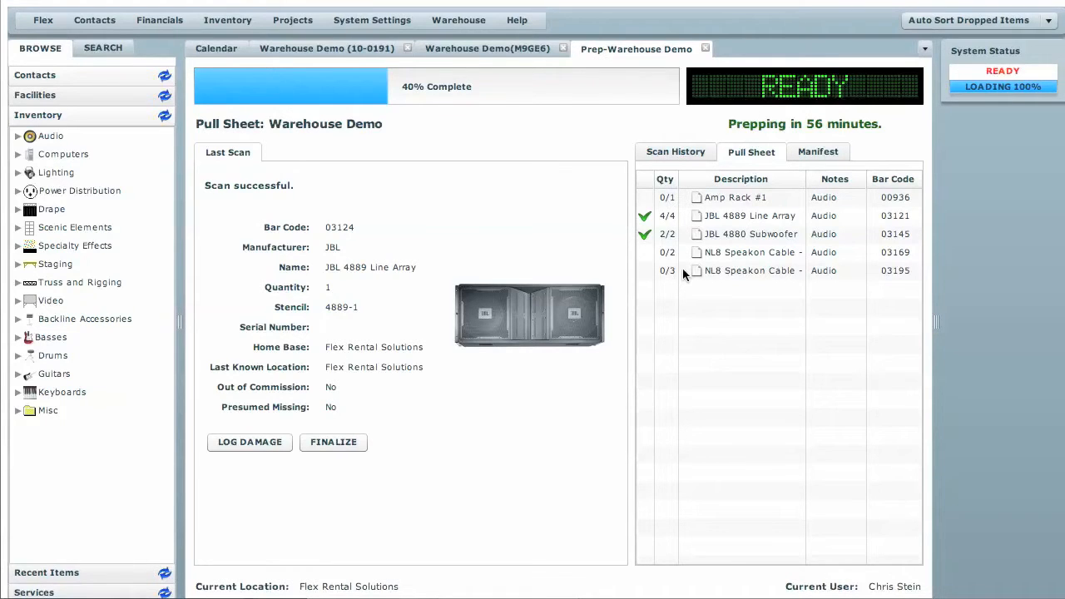
# Prep Amp Rack #1 by scanning bar code 00937, and widen the pull sheet's Description column
pyautogui.write('00937')
pyautogui.press('Return')
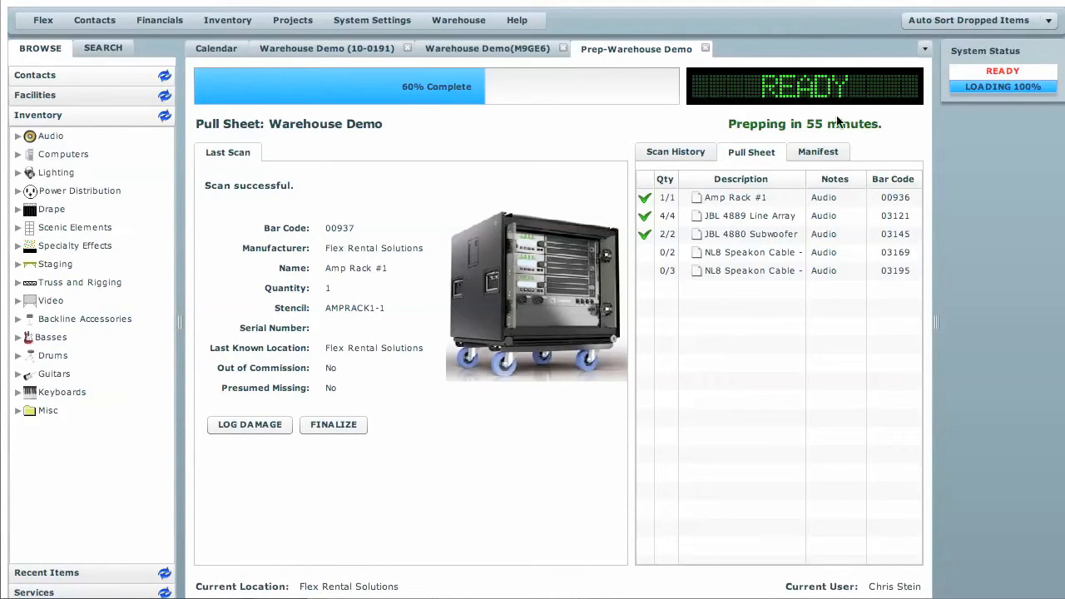
pyautogui.moveTo(806, 180); pyautogui.dragTo(842, 179)
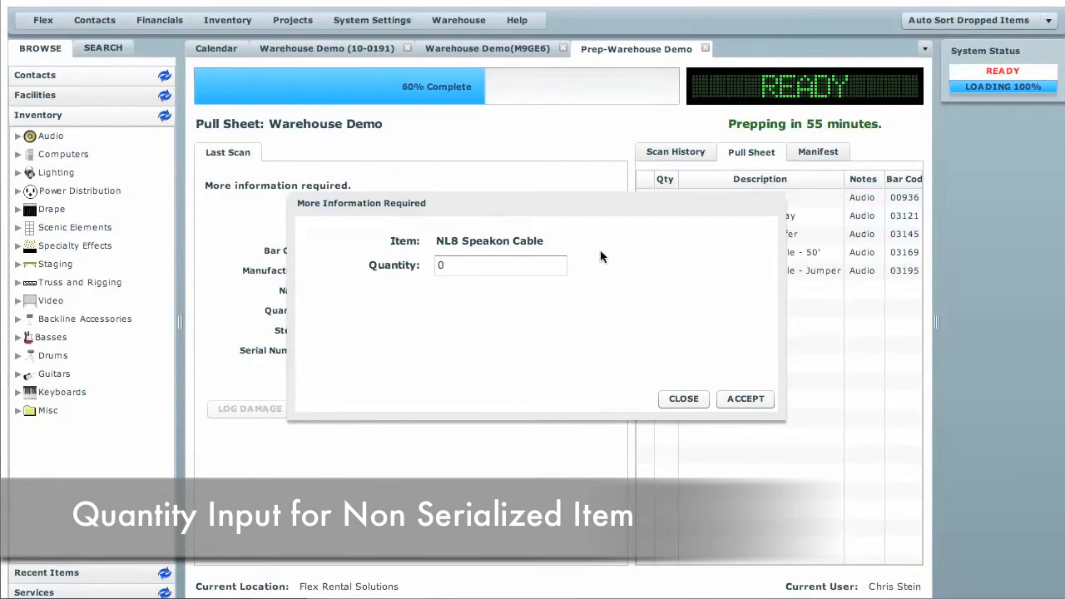
# Enter quantity 2 for the 50' NL8 Speakon Cable and 3 for the Jumper, and finalize the prep
pyautogui.write('2')
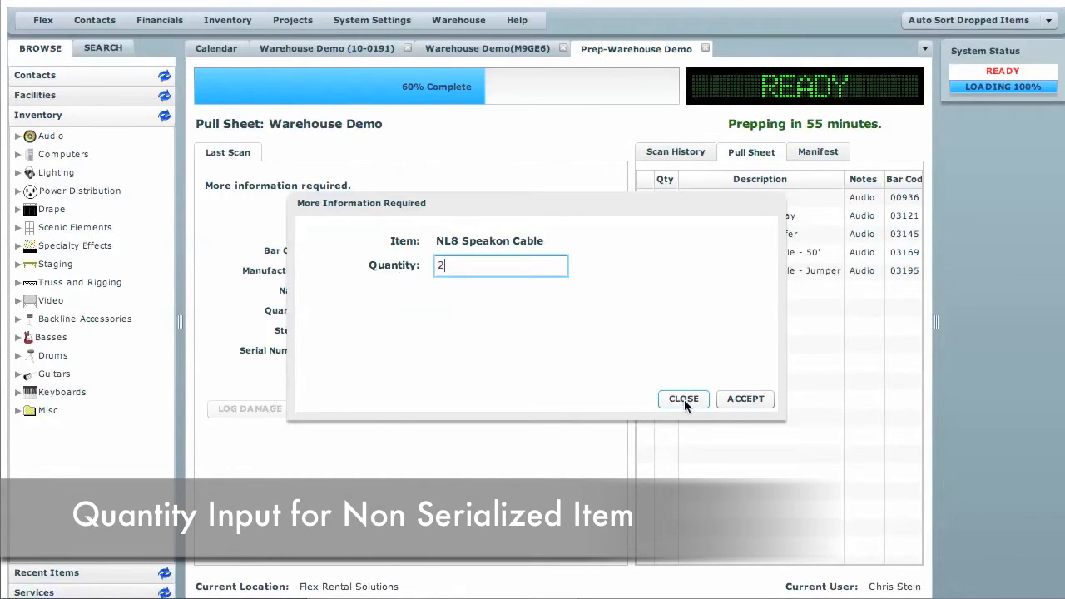
pyautogui.click(740, 398)
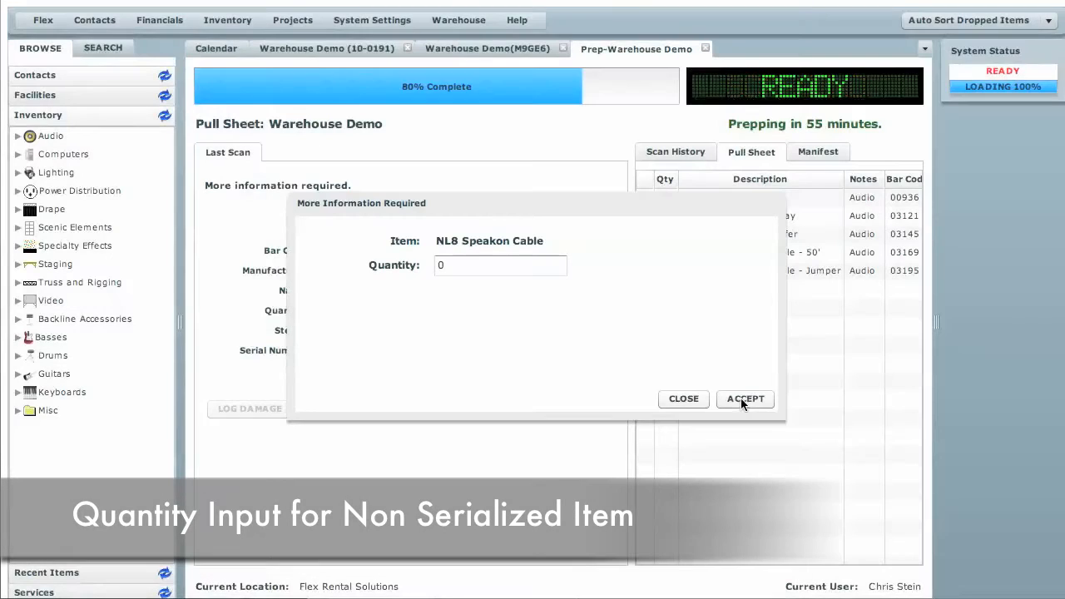
pyautogui.write('3')
pyautogui.click(753, 400)
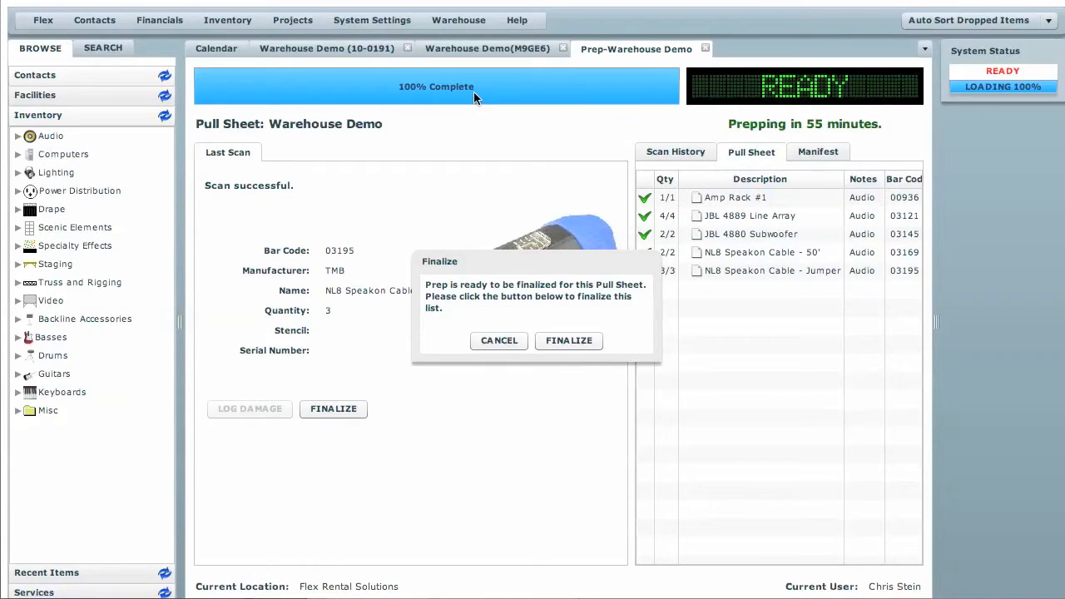
pyautogui.click(564, 341)
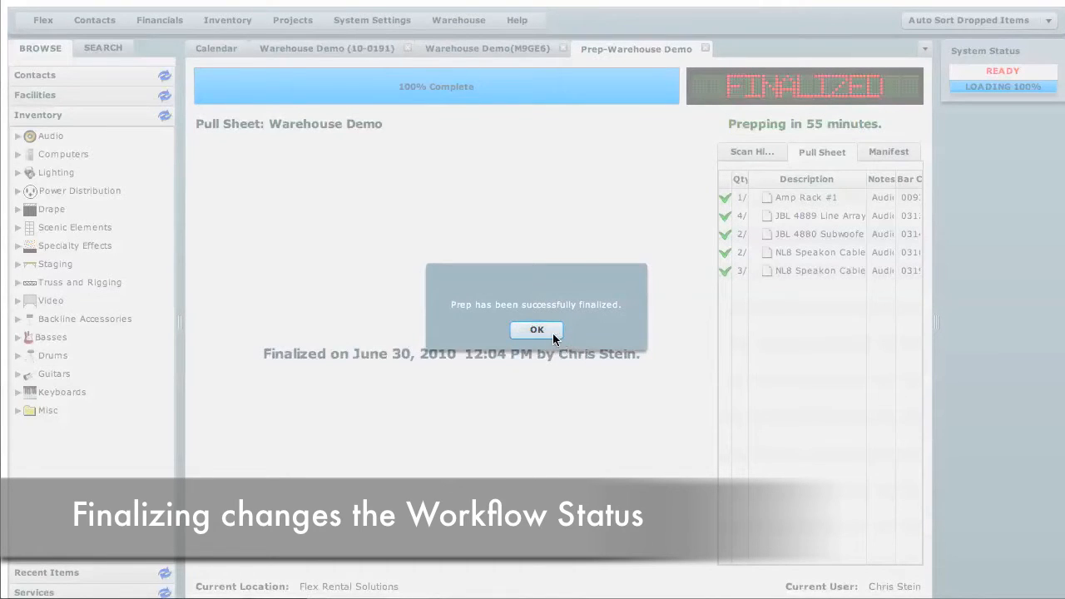
pyautogui.click(537, 329)
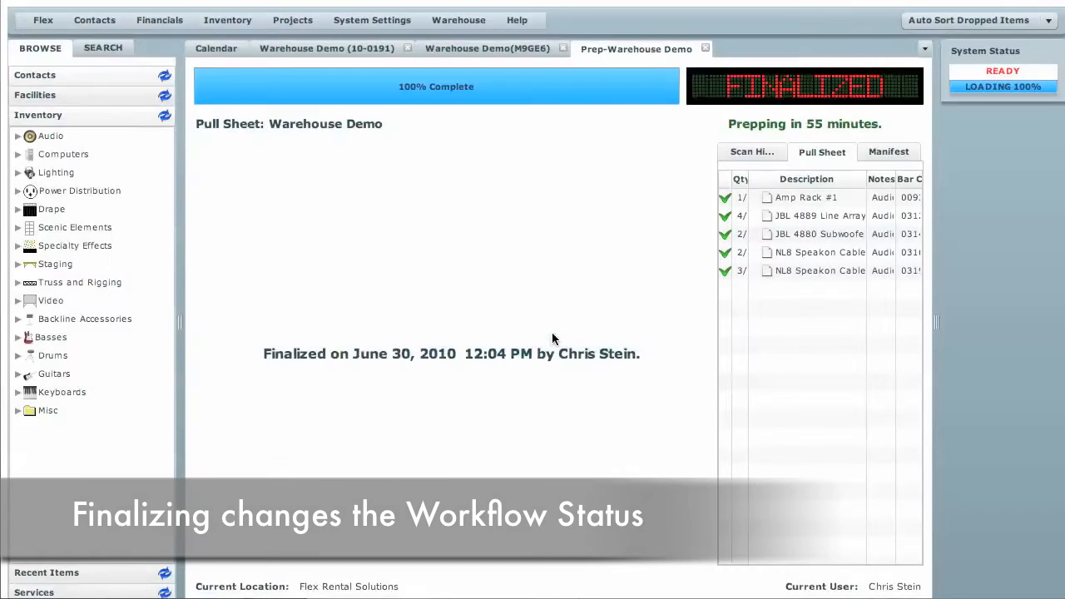
# Open the Warehouse Demo manifest for shipping and finalize the shipment without scanning the items
pyautogui.click(454, 18)
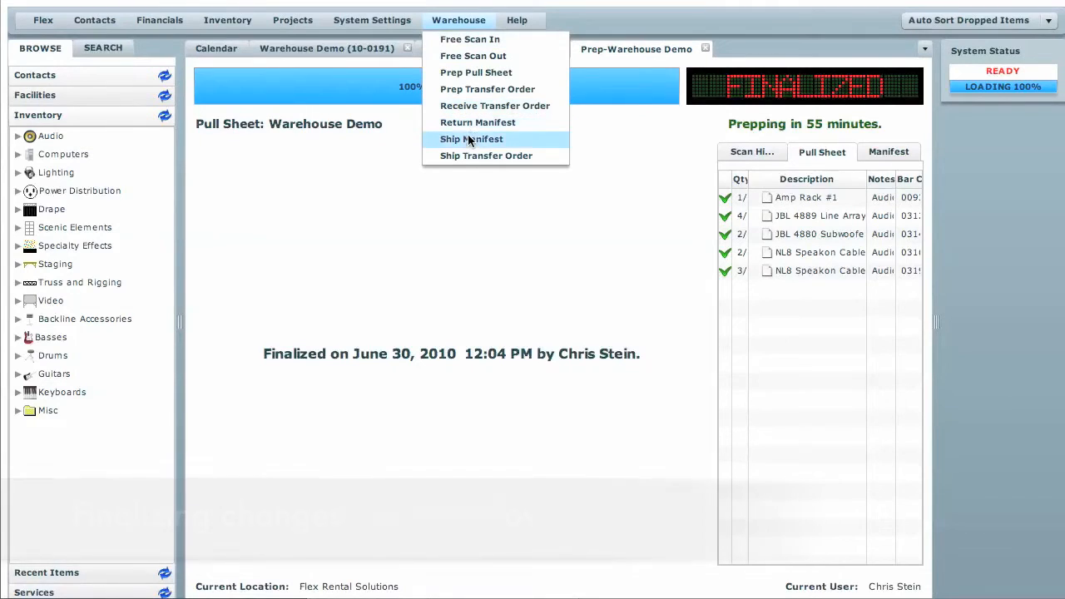
pyautogui.click(467, 138)
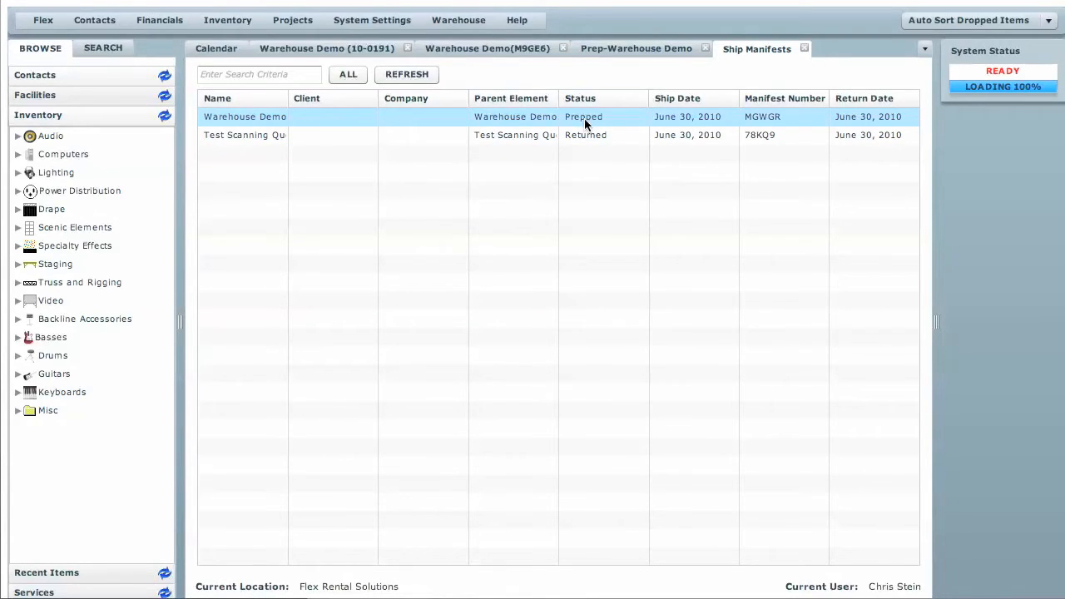
pyautogui.doubleClick(258, 122)
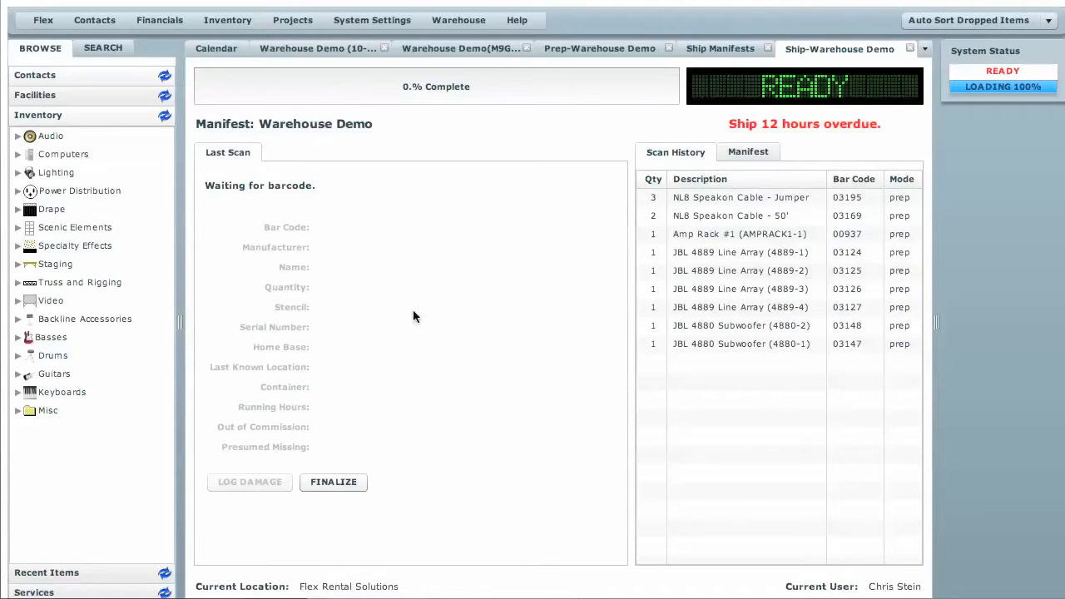
pyautogui.click(331, 483)
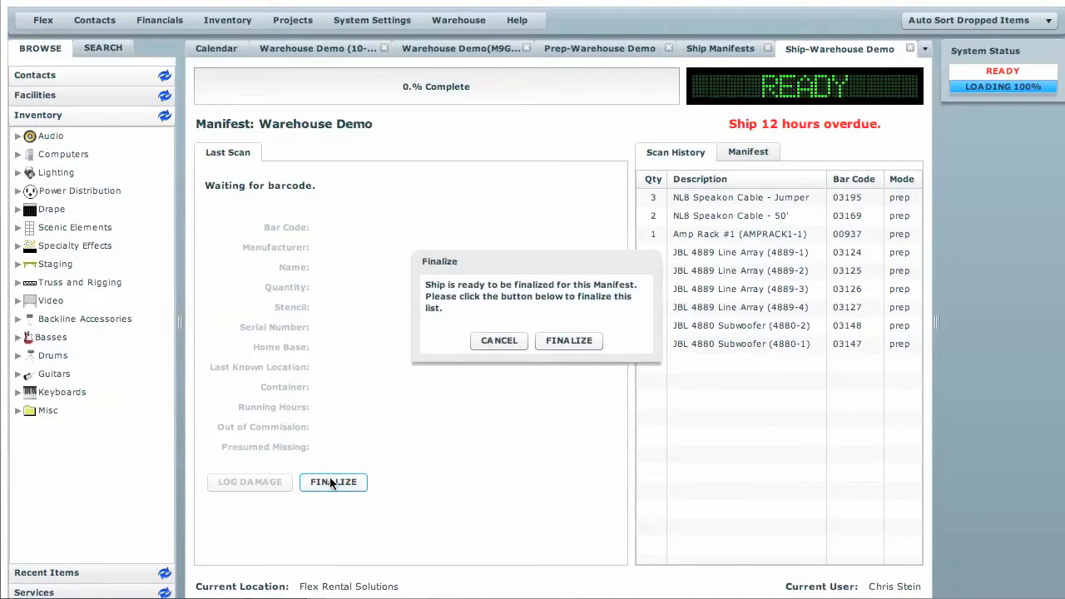
pyautogui.click(568, 341)
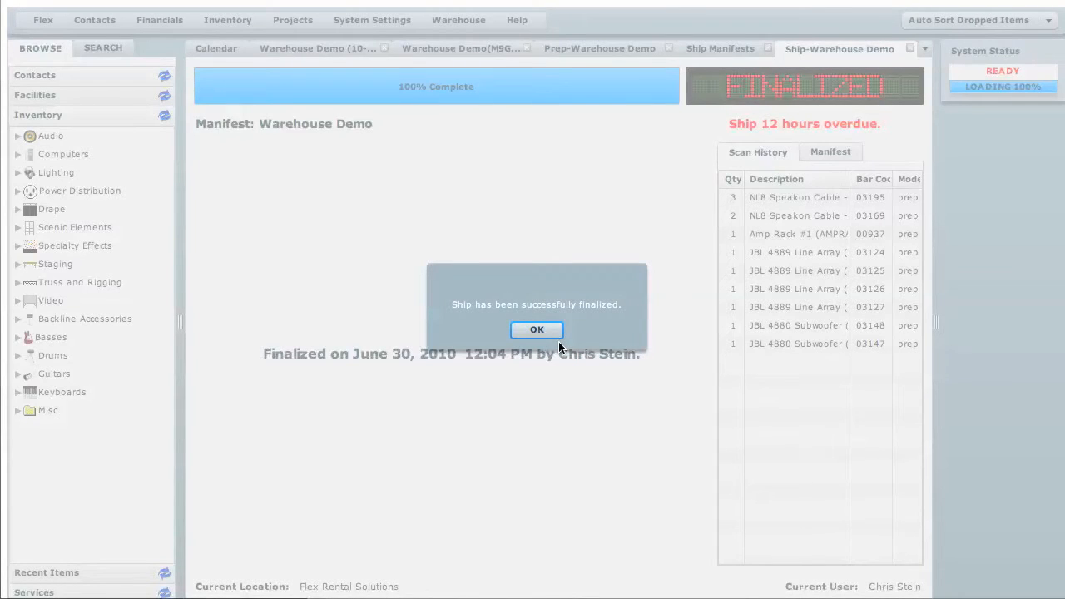
pyautogui.click(557, 336)
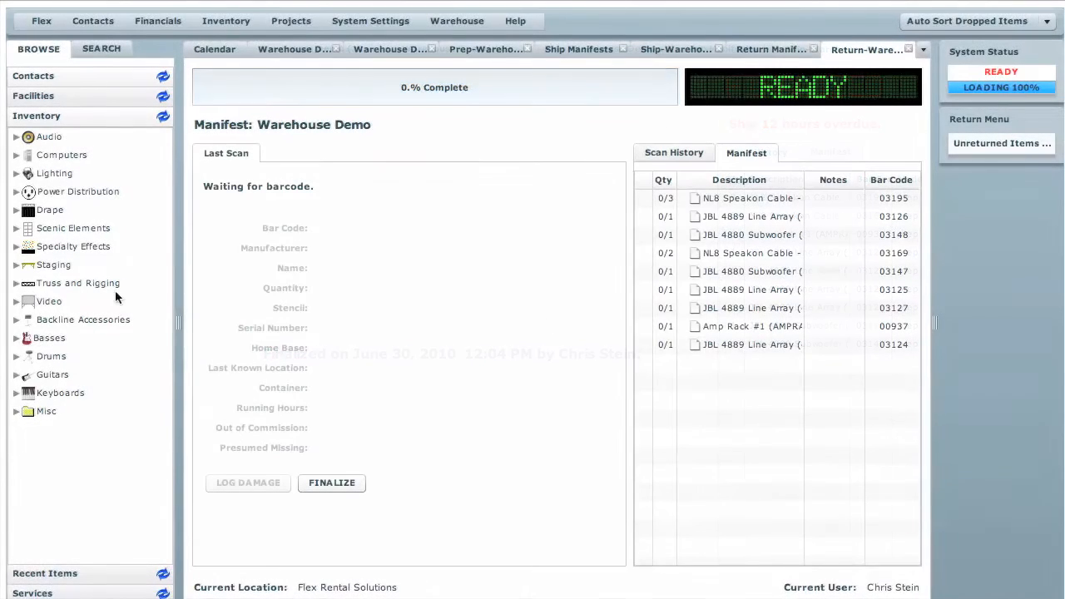
# Check the serialized unit locations of the JBL 4889 Line Array in the speaker inventory and view the manifest linked to unit 4889-4
pyautogui.click(15, 138)
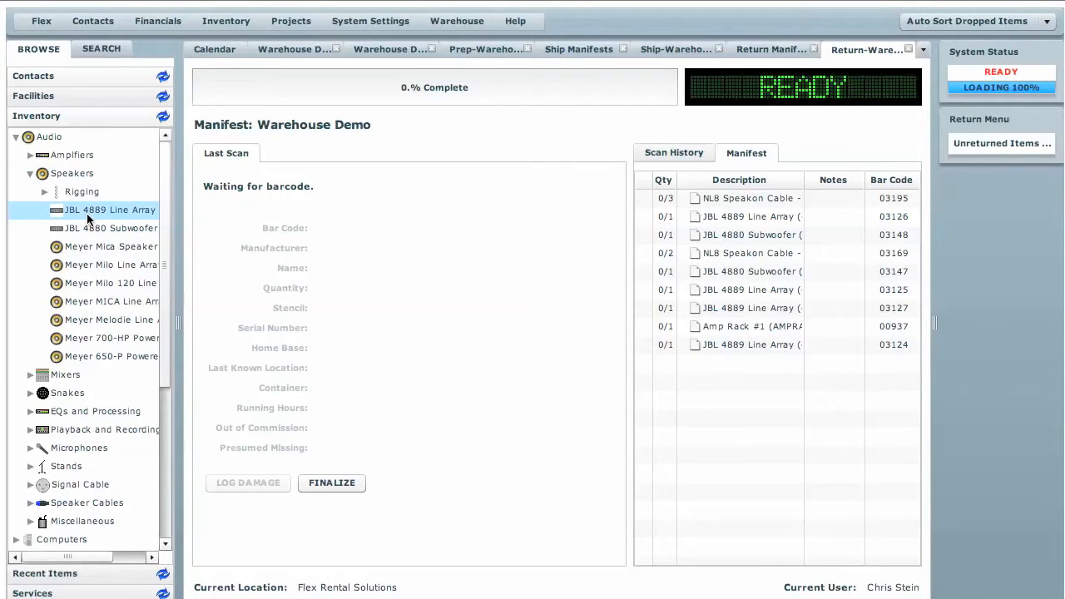
pyautogui.click(87, 213)
pyautogui.doubleClick(88, 213)
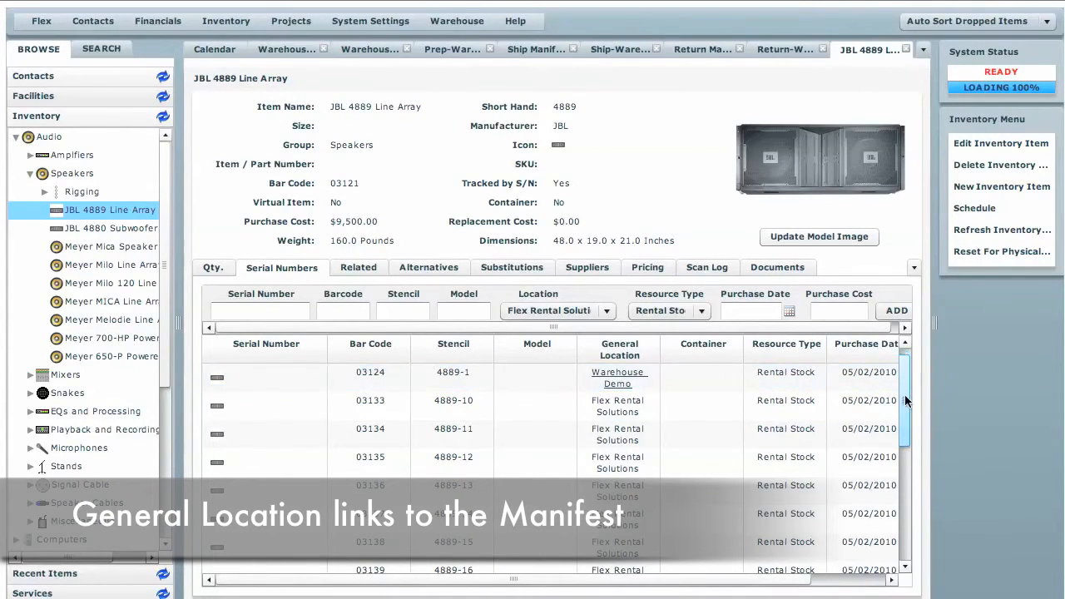
pyautogui.scroll(-5, 906, 401)
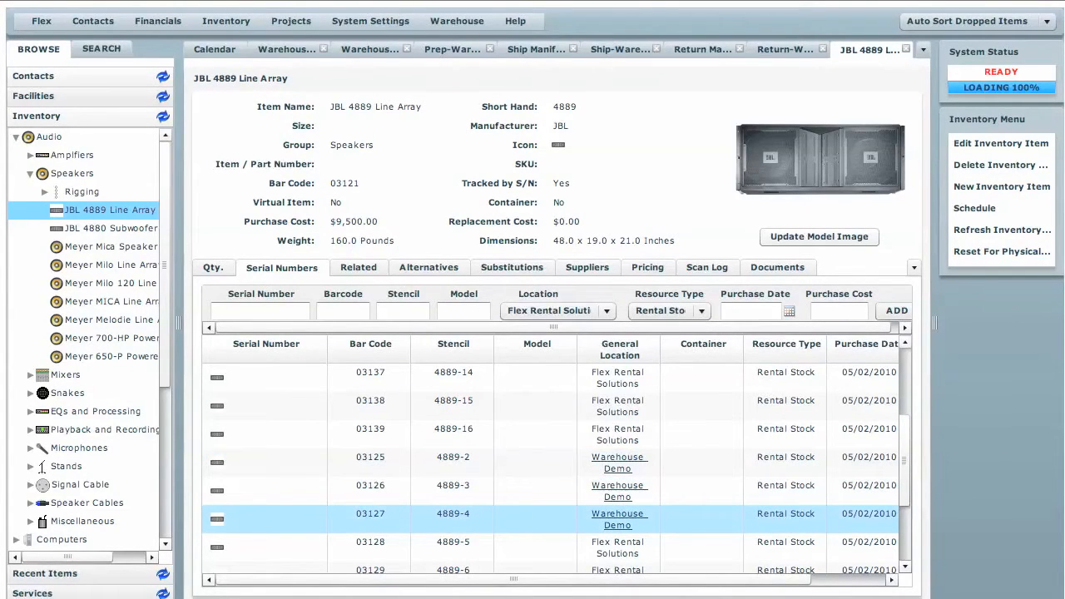
pyautogui.click(620, 519)
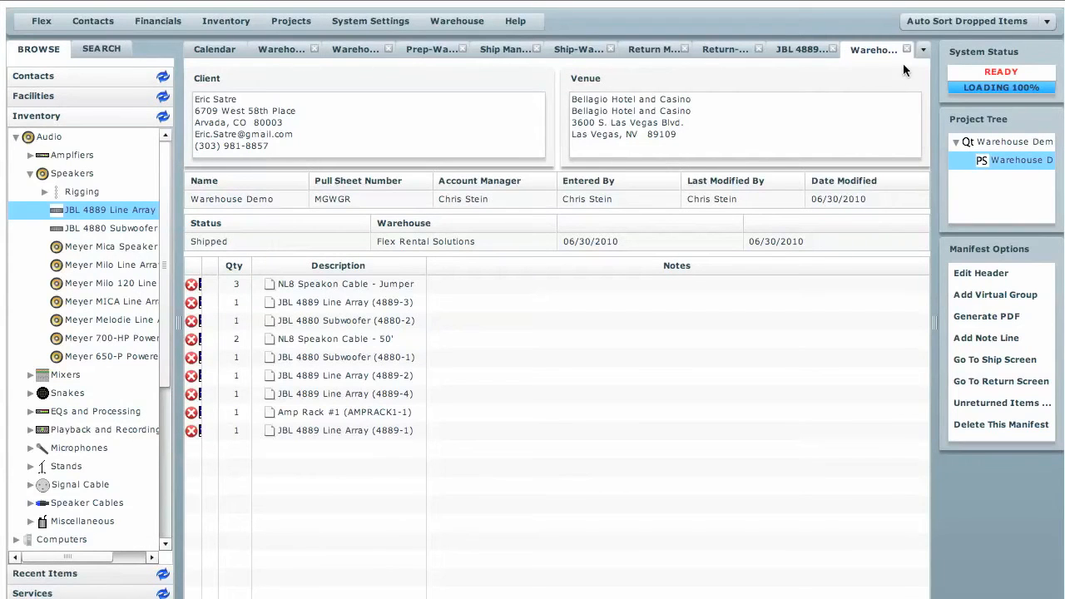
pyautogui.click(906, 49)
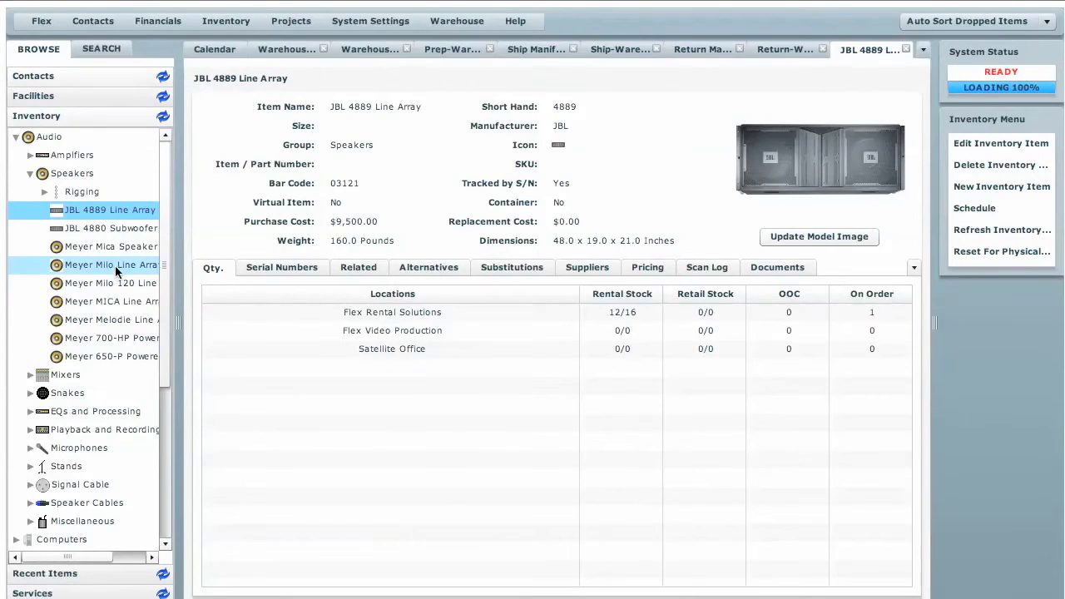
# Review the JBL 4880 Subwoofer's stock quantities, serialized unit locations and scan log
pyautogui.doubleClick(119, 229)
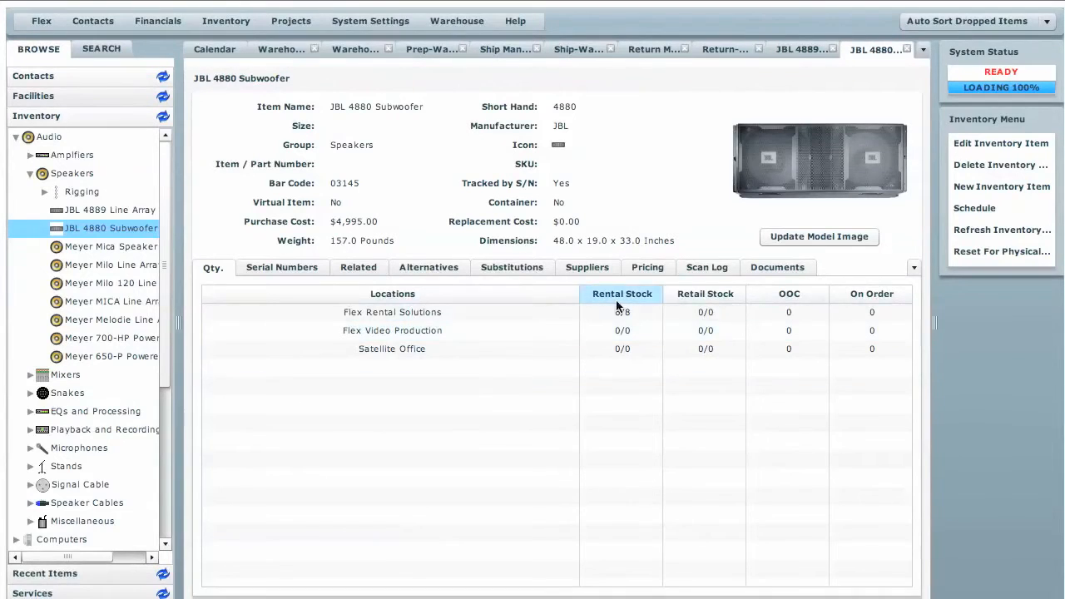
pyautogui.click(295, 266)
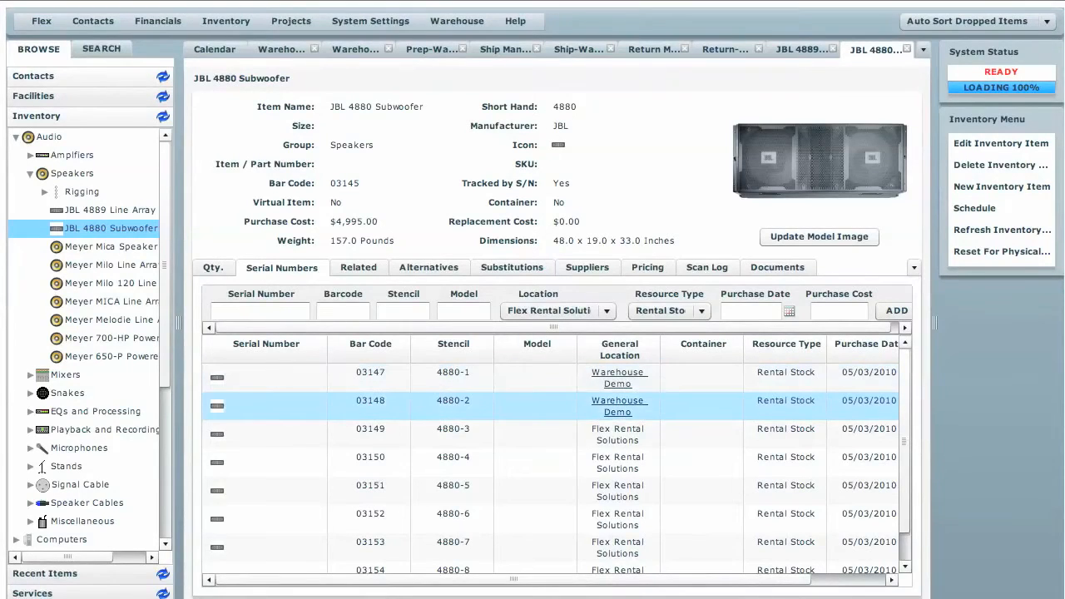
pyautogui.click(701, 268)
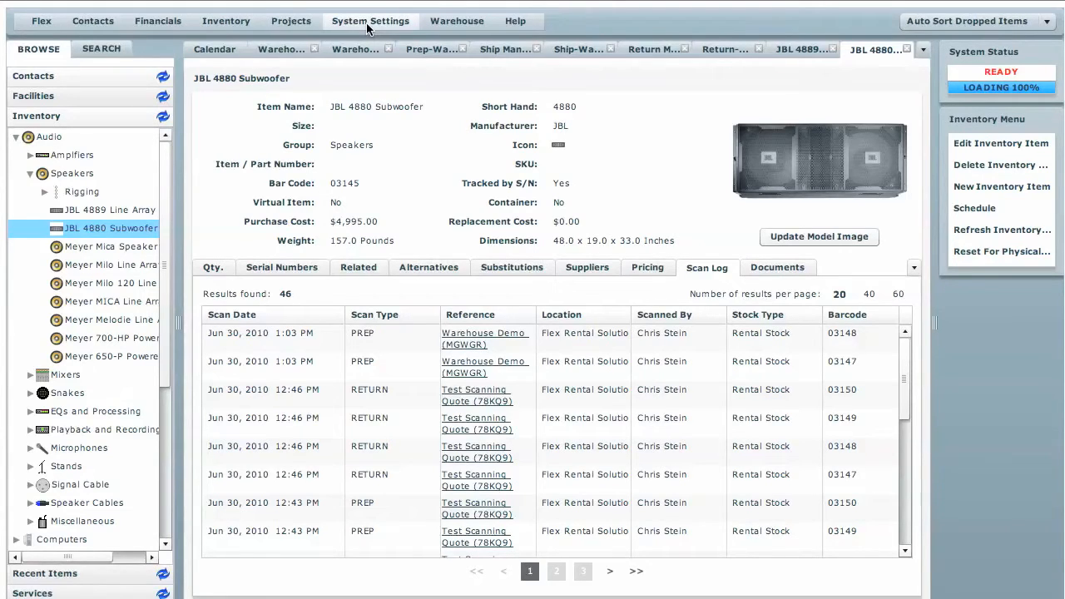
# Open the warehouse's Free Scan In screen
pyautogui.click(450, 25)
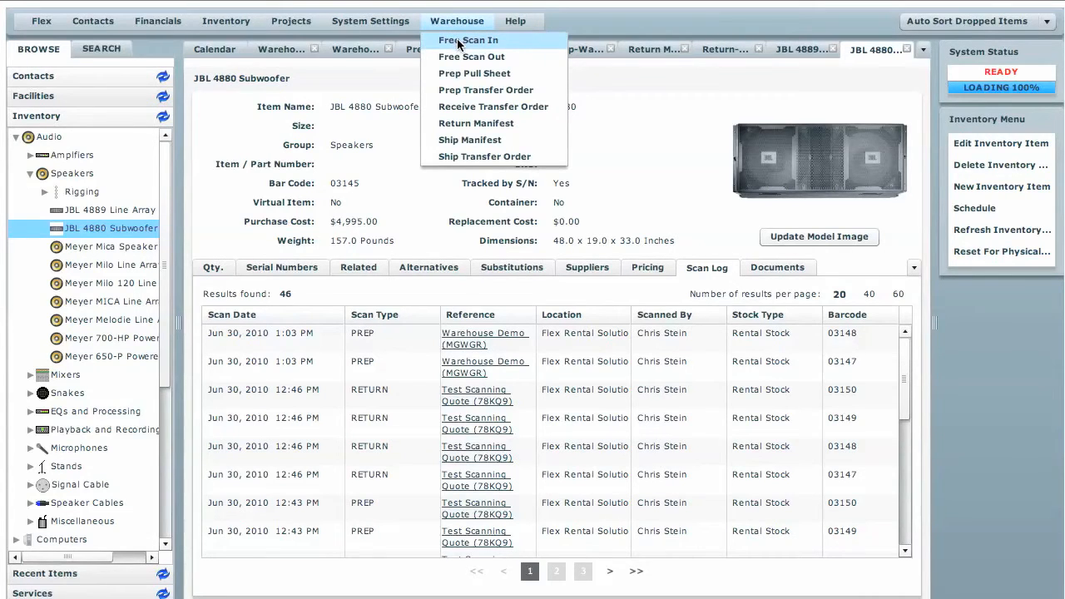
pyautogui.click(509, 44)
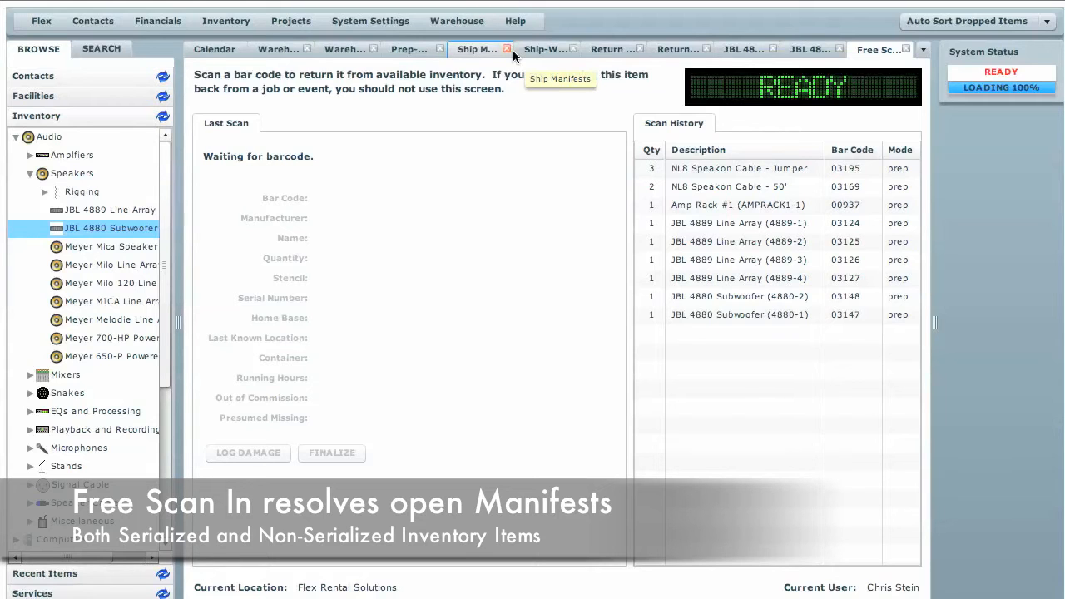
# Scan in Amp Rack #1 with bar code 00937 and check it on the Warehouse Demo return manifest
pyautogui.press('Return')
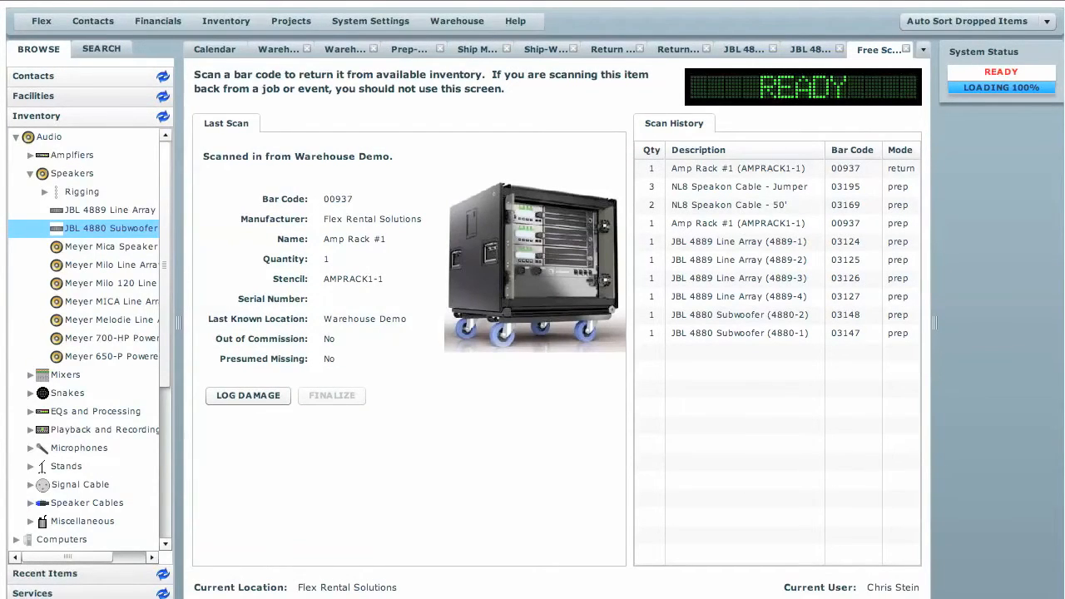
pyautogui.click(669, 49)
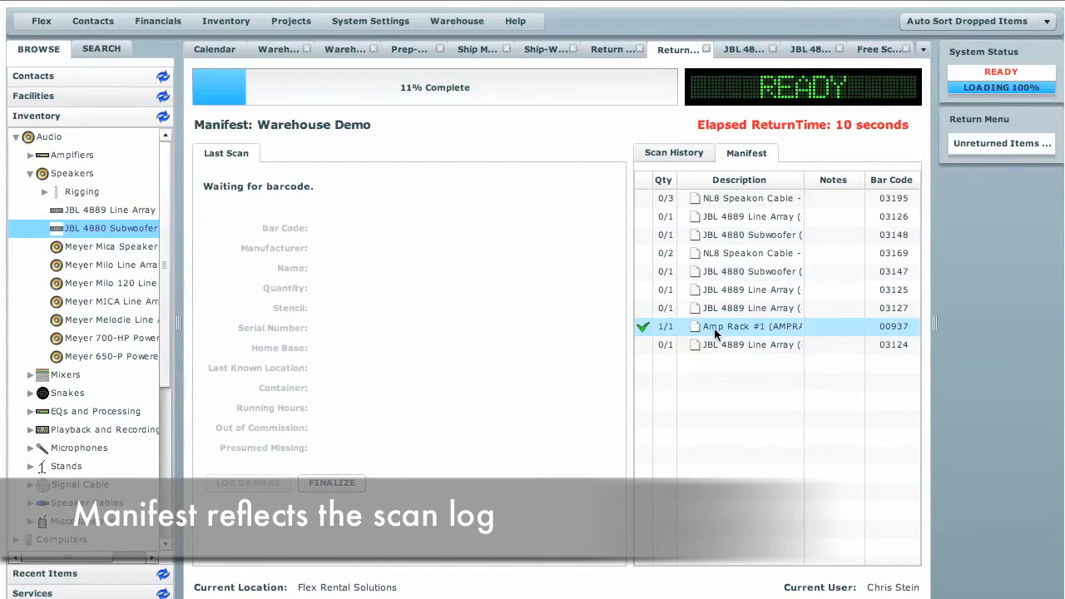
# Free scan in the four JBL 4889 Line Array units with bar codes 03127, 03126, 03125 and 03124
pyautogui.click(865, 51)
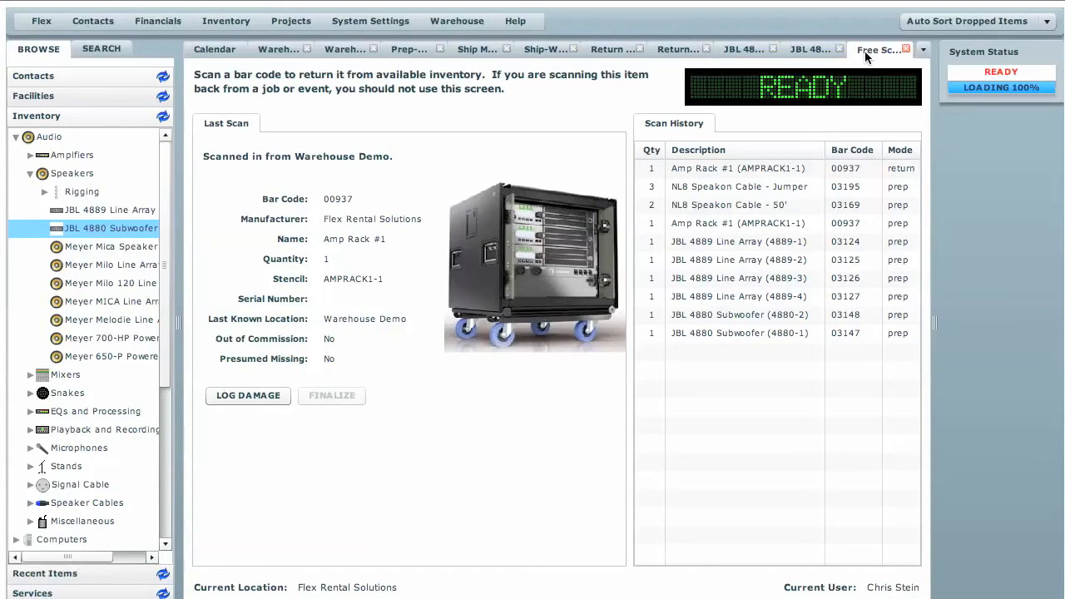
pyautogui.write('03127')
pyautogui.press('Return')
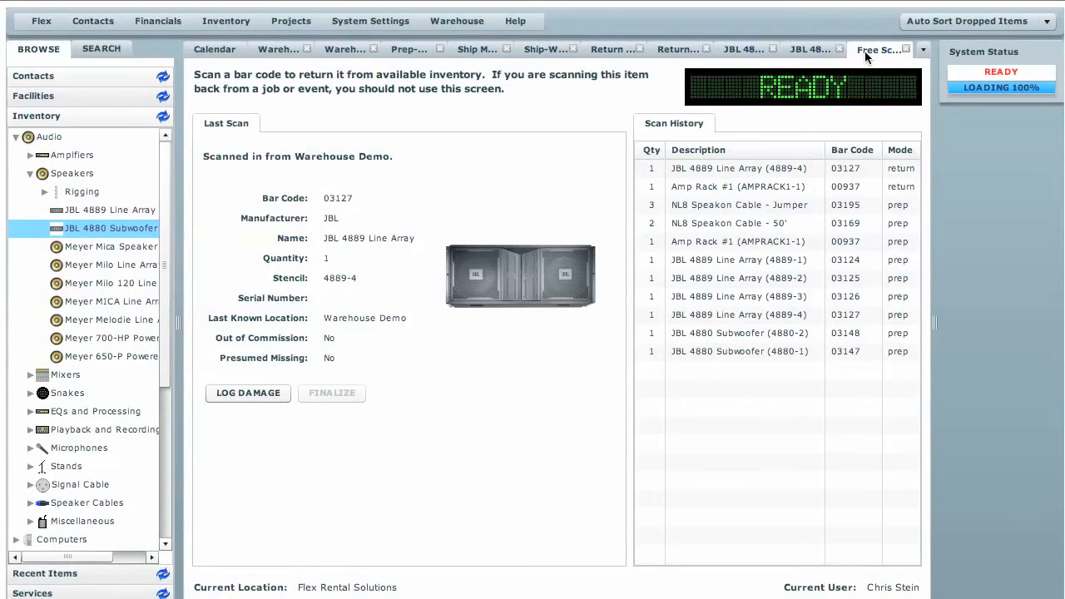
pyautogui.write('03126')
pyautogui.press('Return')
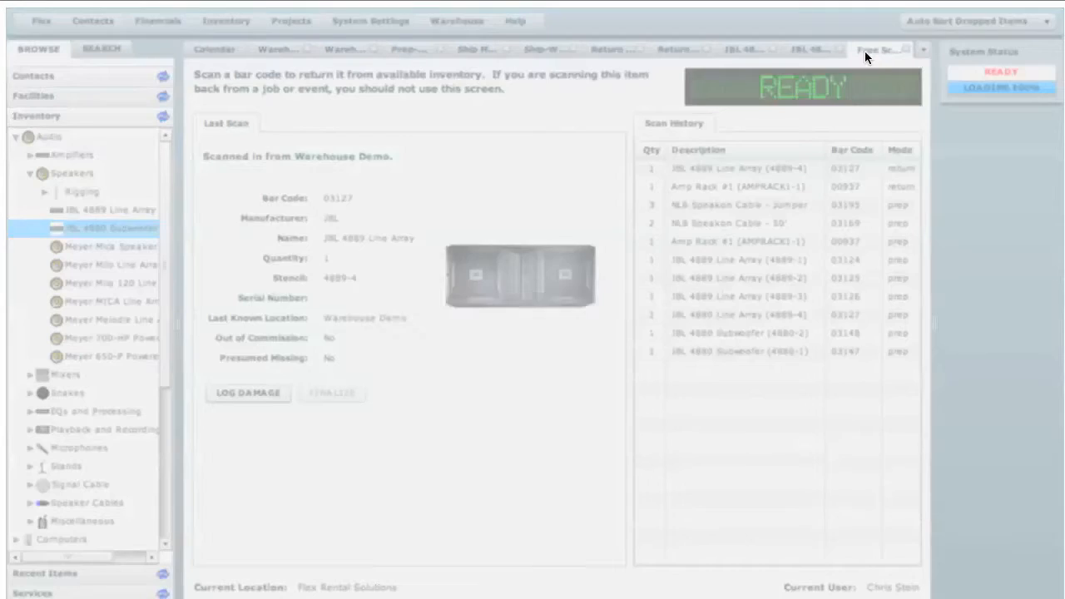
pyautogui.write('03125')
pyautogui.press('Return')
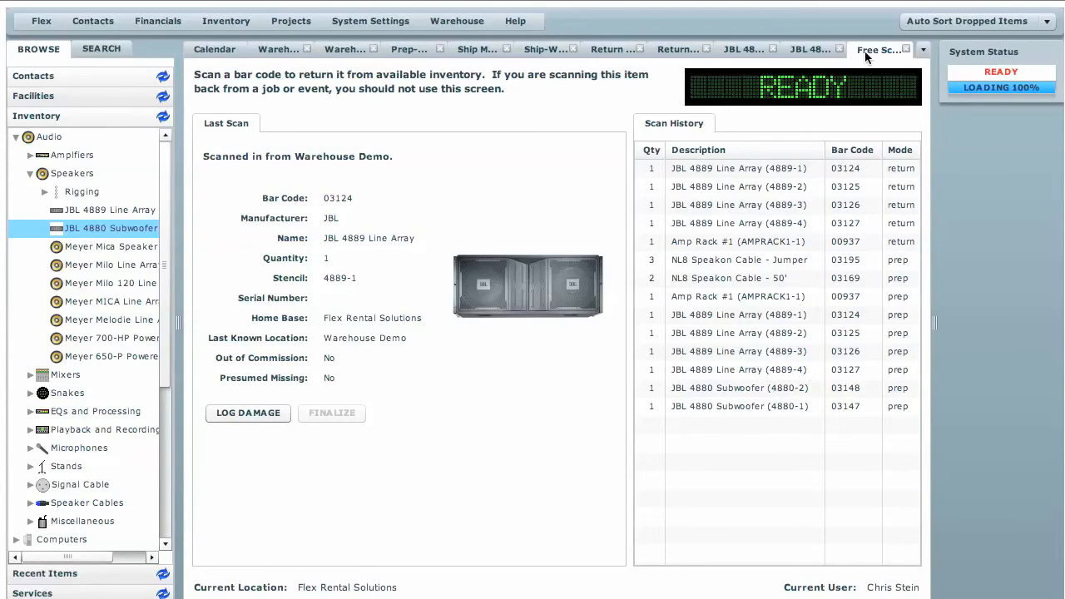
# Scan in the two JBL 4880 Subwoofers, bar codes 03147 and 03148, and review progress on the Warehouse Demo return manifest
pyautogui.write('03147')
pyautogui.press('Return')
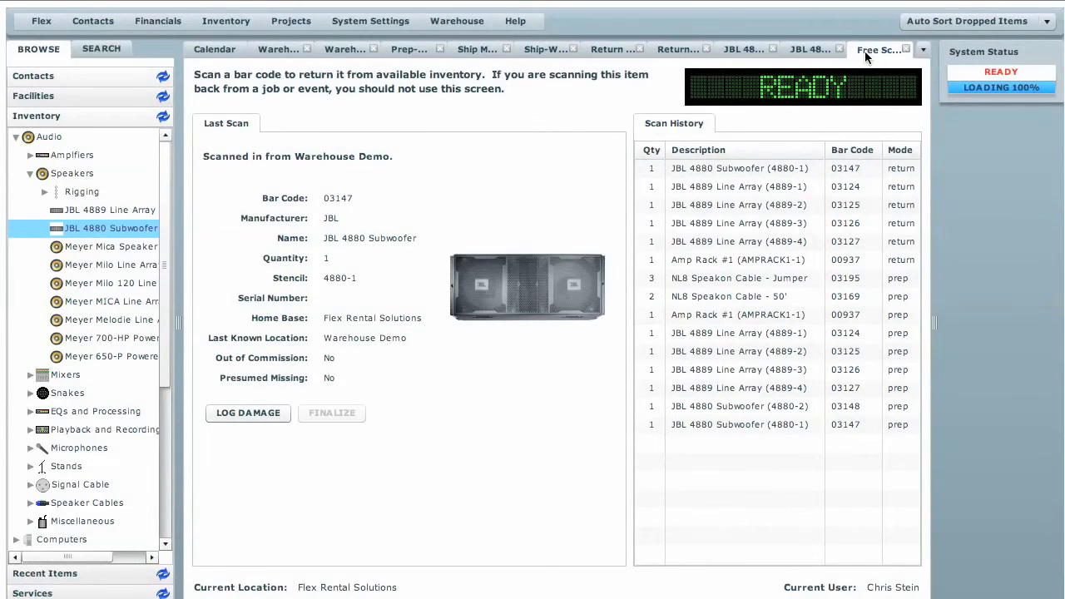
pyautogui.write('03148')
pyautogui.press('Return')
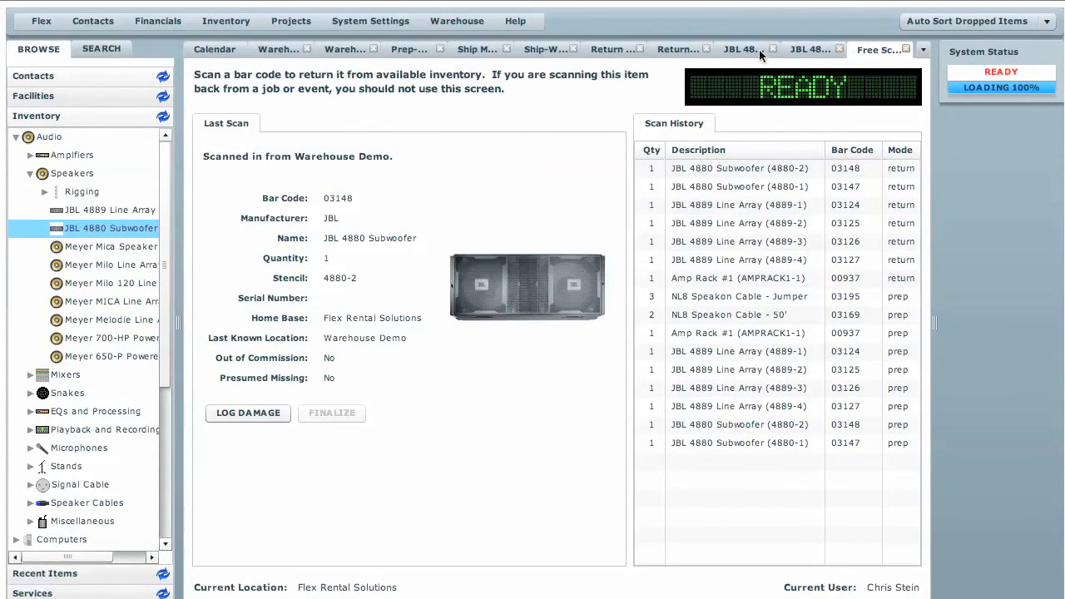
pyautogui.click(675, 49)
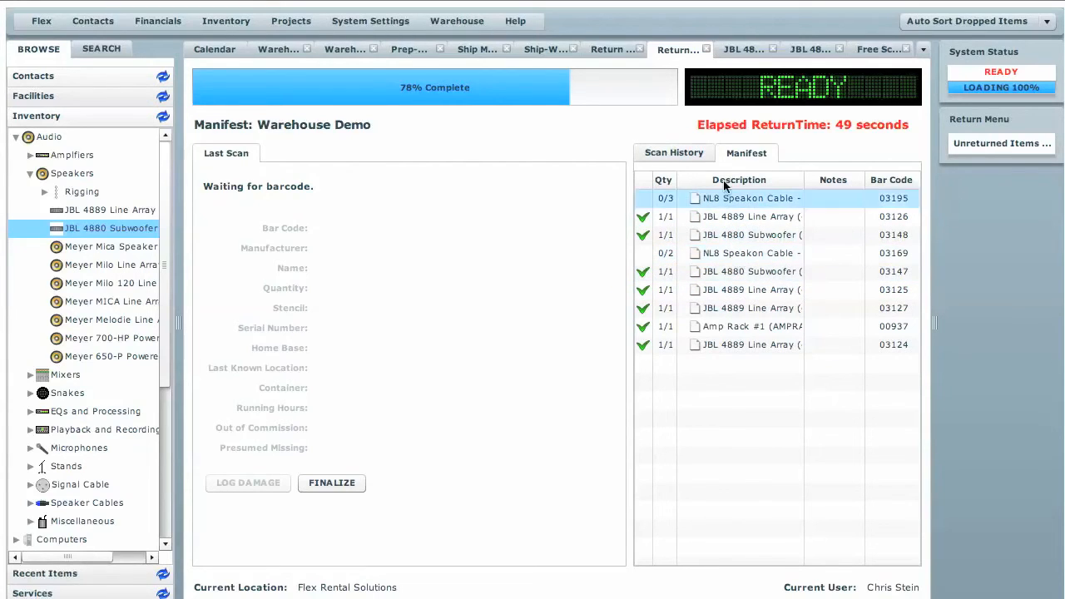
# Free scan in the 50' NL8 Speakon Cable, bar code 03169, returning a quantity of 2 against the Warehouse Demo manifest
pyautogui.click(861, 48)
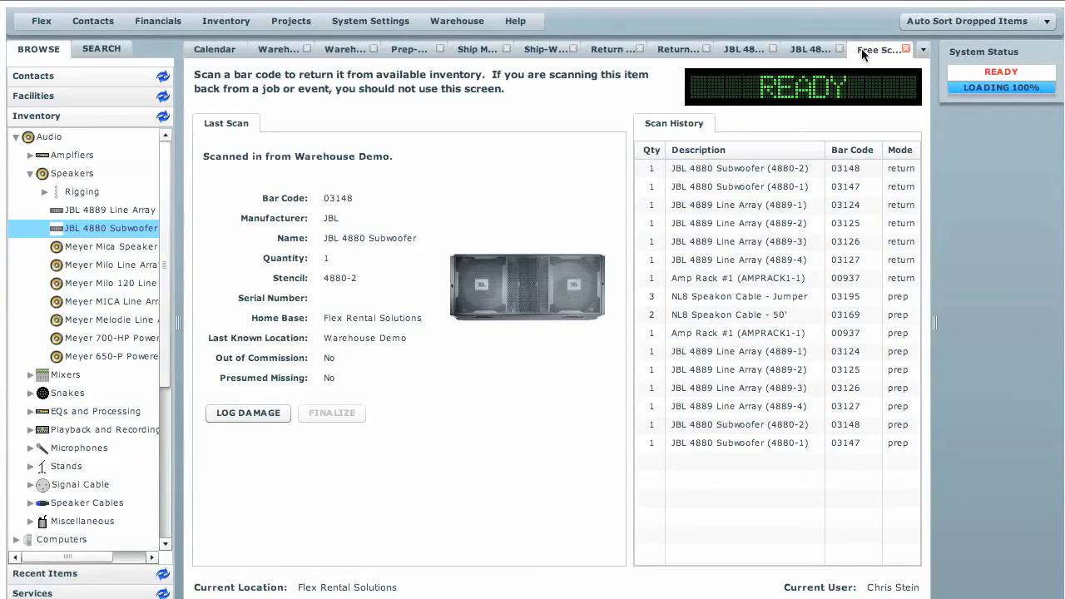
pyautogui.press('Return')
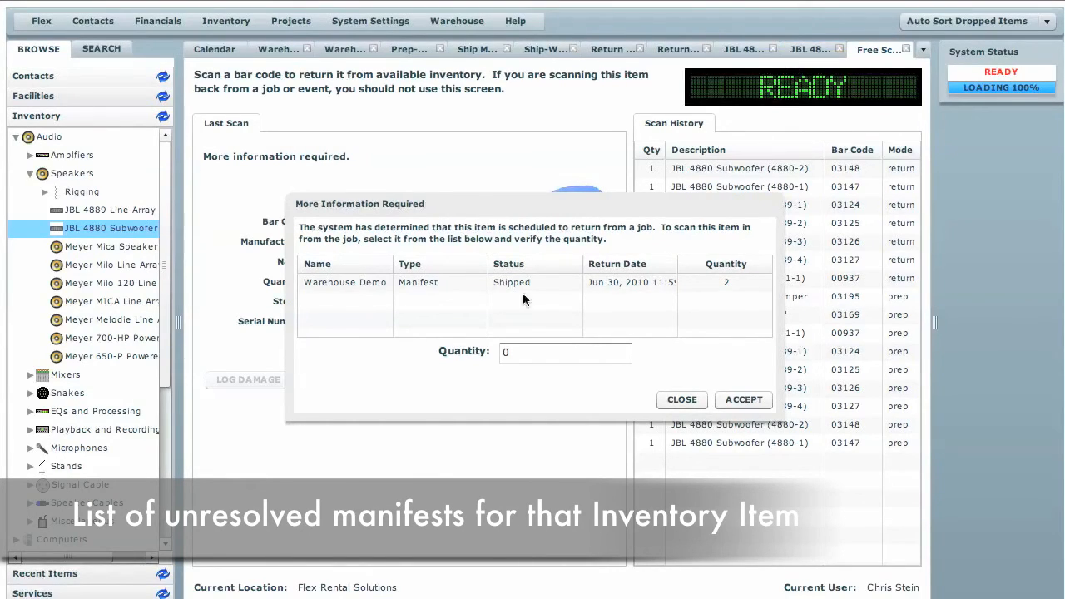
pyautogui.click(301, 283)
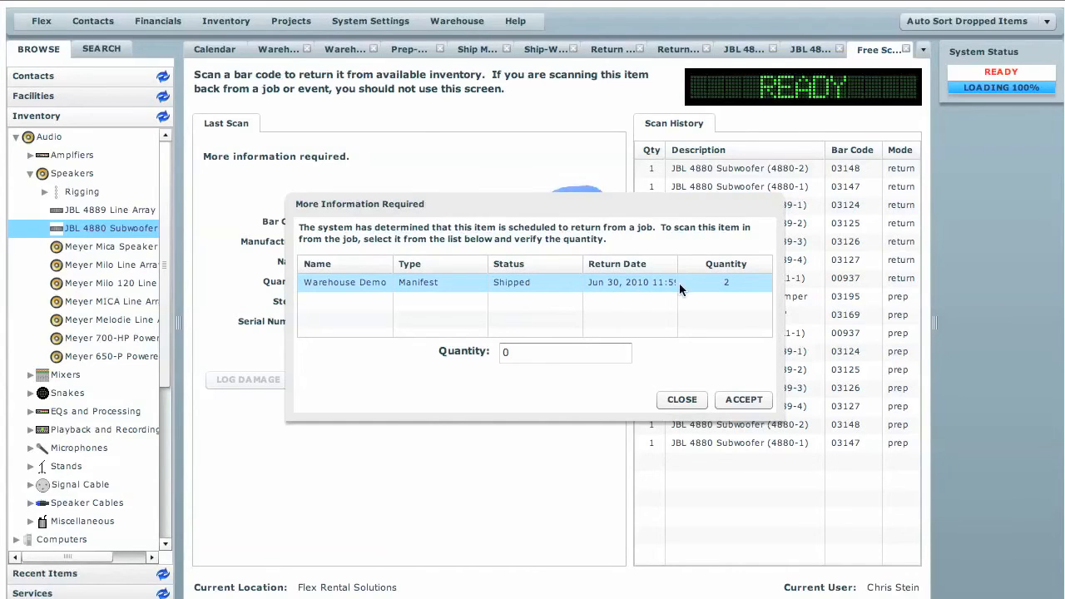
pyautogui.moveTo(516, 353); pyautogui.dragTo(483, 353)
pyautogui.write('2')
pyautogui.click(521, 283)
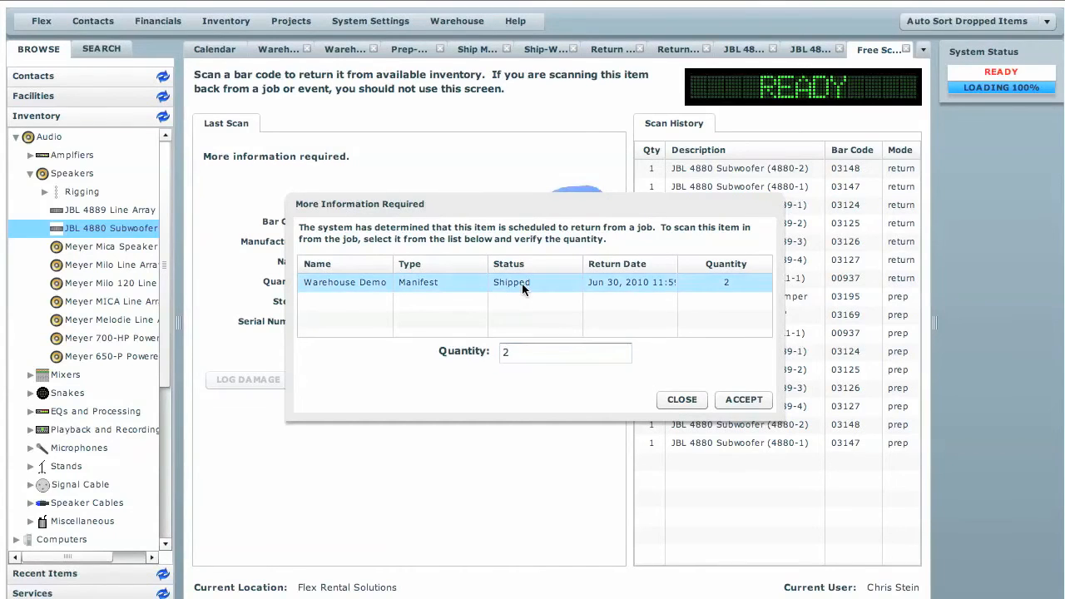
pyautogui.click(744, 400)
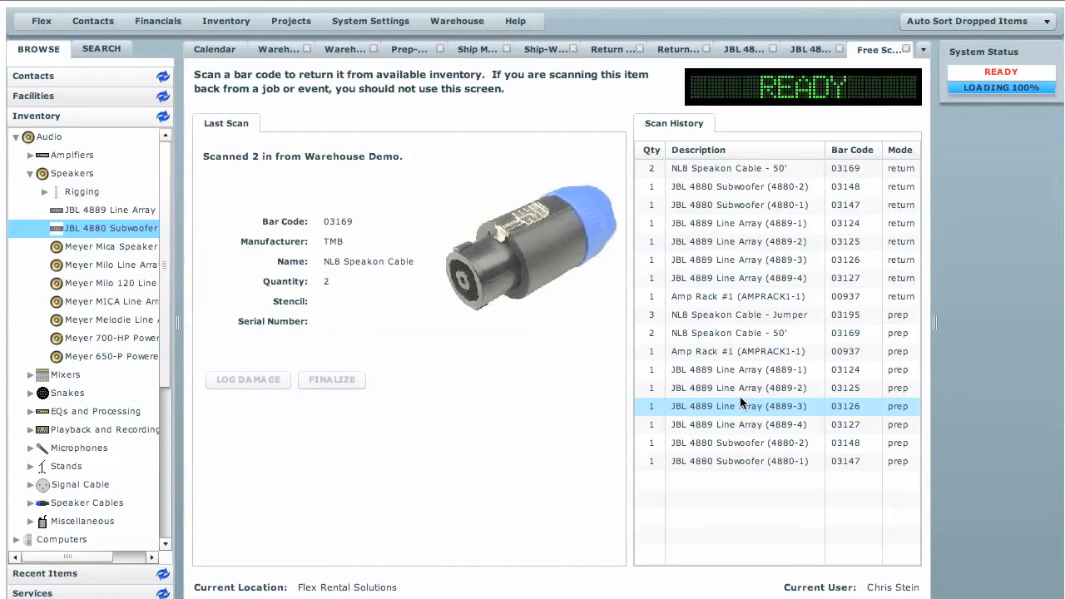
# Scan in 3 NL8 Speakon jumper cables, bar code 03195, against the Warehouse Demo manifest and finalize the return
pyautogui.write('03195')
pyautogui.press('Return')
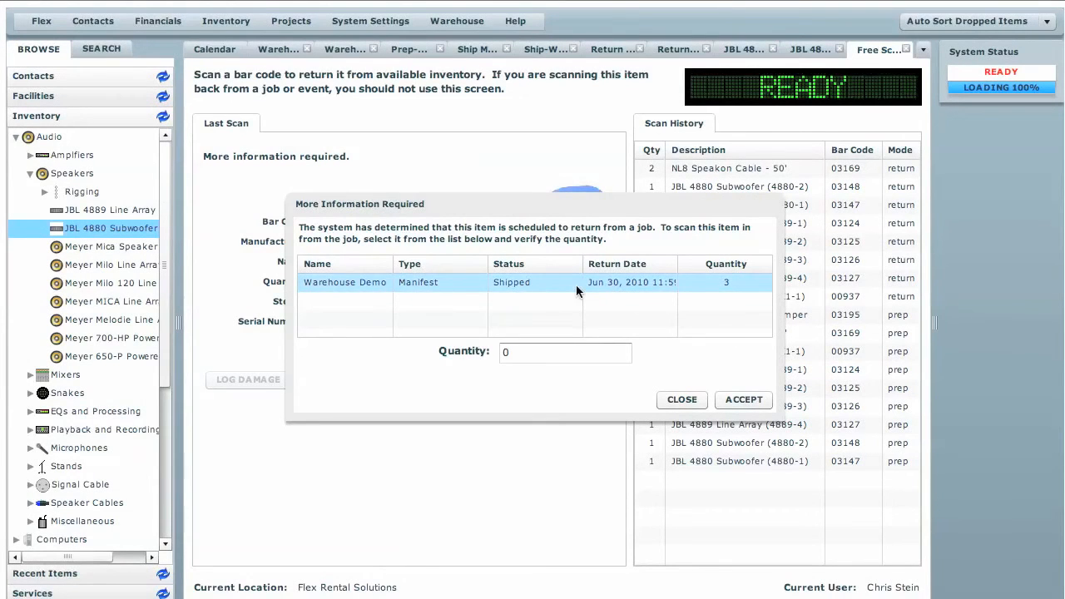
pyautogui.moveTo(517, 353); pyautogui.dragTo(382, 348)
pyautogui.write('3')
pyautogui.click(485, 285)
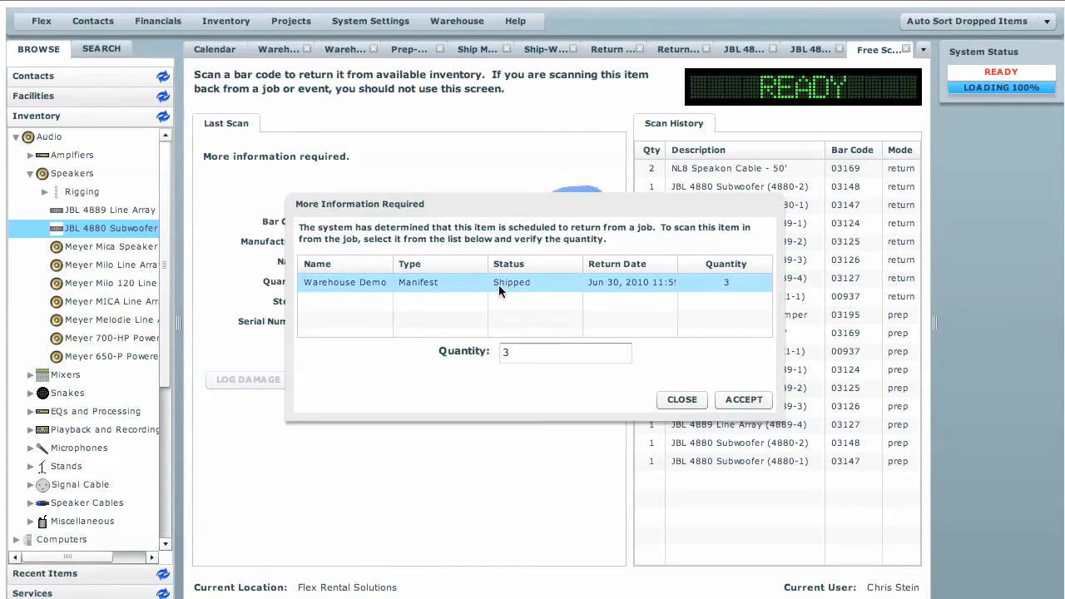
pyautogui.click(745, 399)
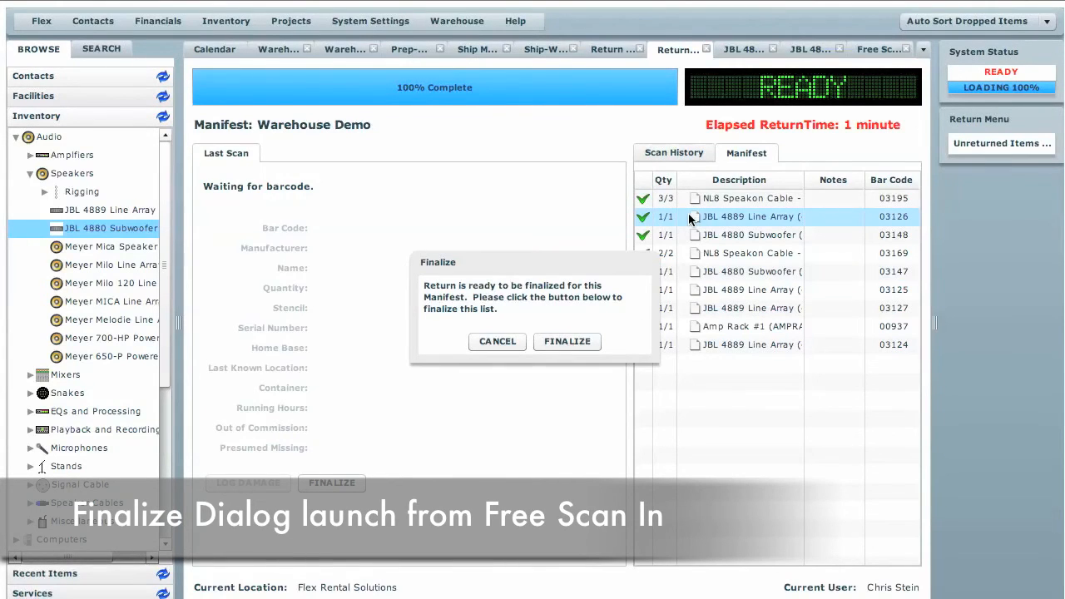
pyautogui.click(587, 341)
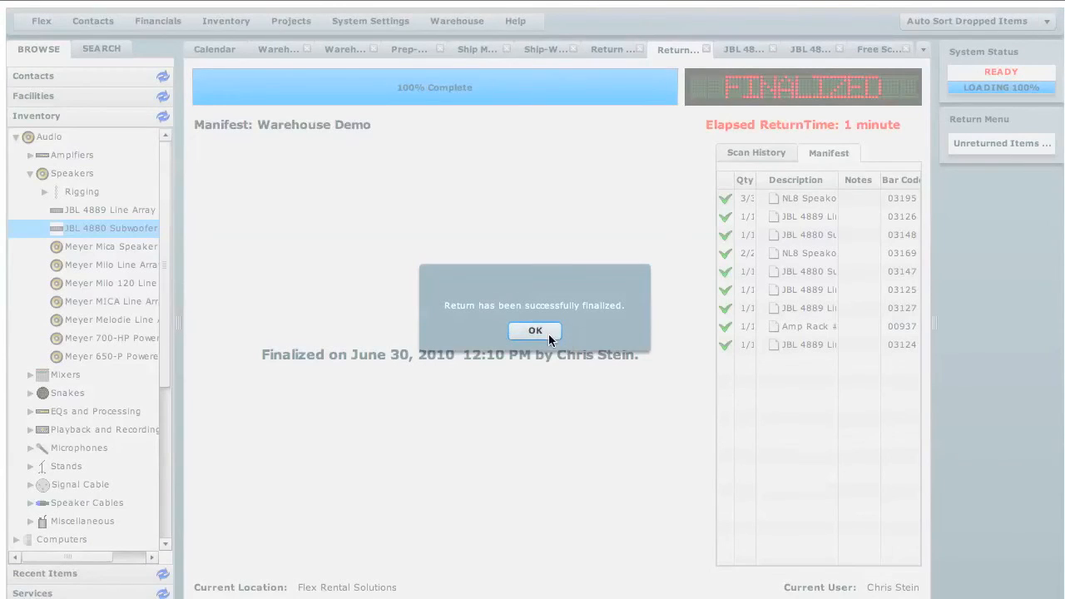
pyautogui.click(548, 334)
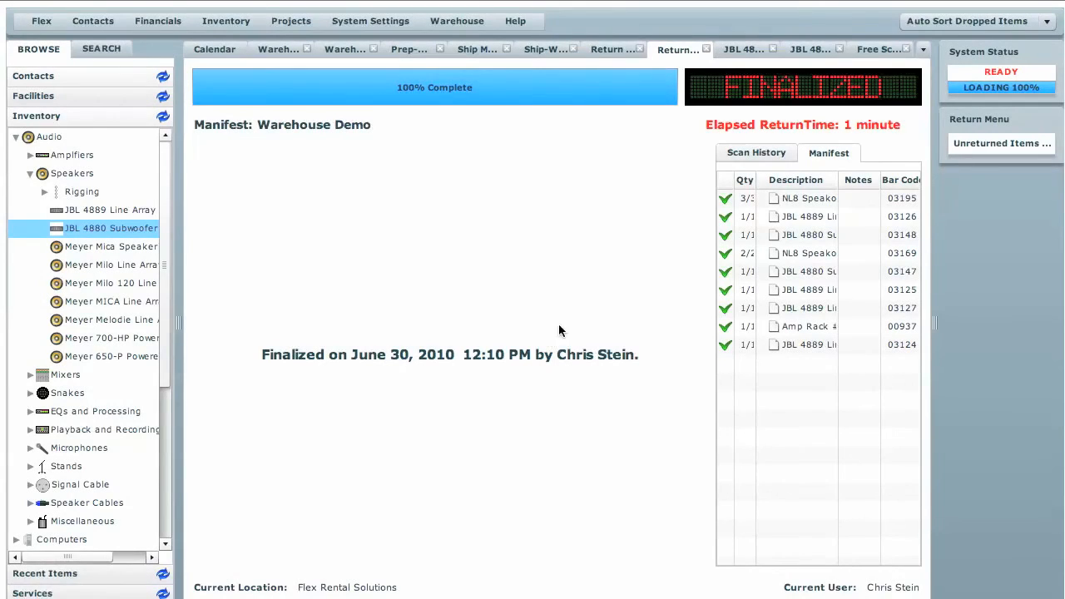
# Review the JBL 4889 Line Array's stock quantities, serialized unit locations and scan log
pyautogui.click(743, 50)
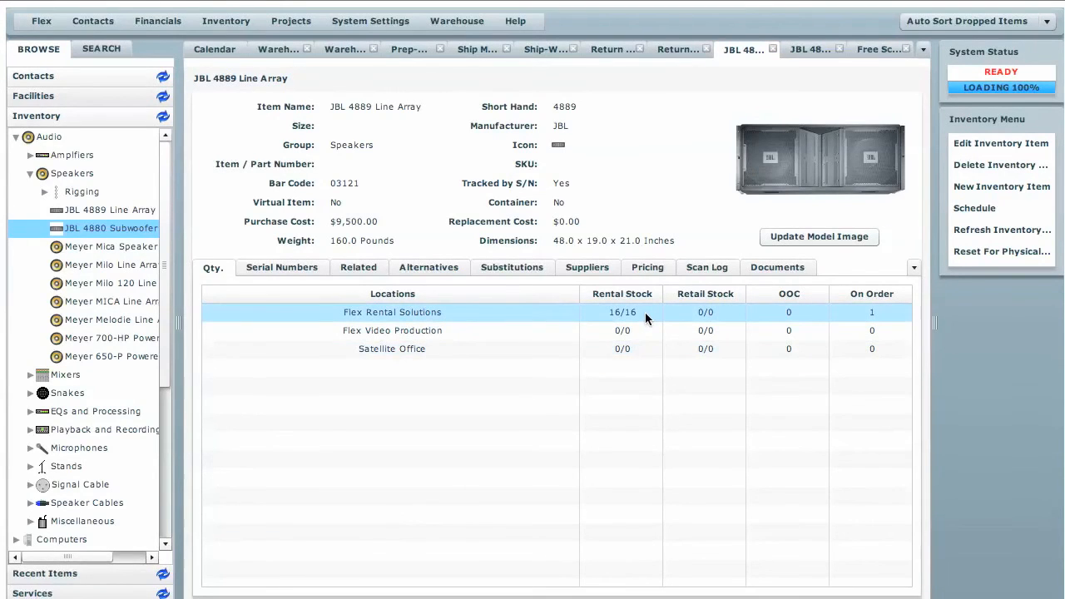
pyautogui.click(284, 268)
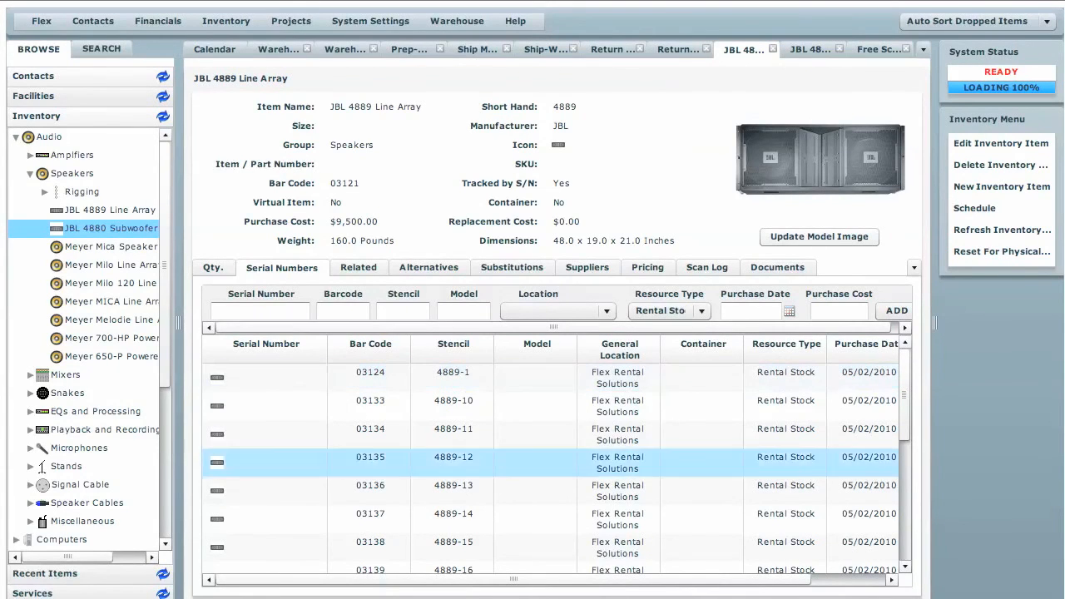
pyautogui.moveTo(910, 408); pyautogui.dragTo(909, 541)
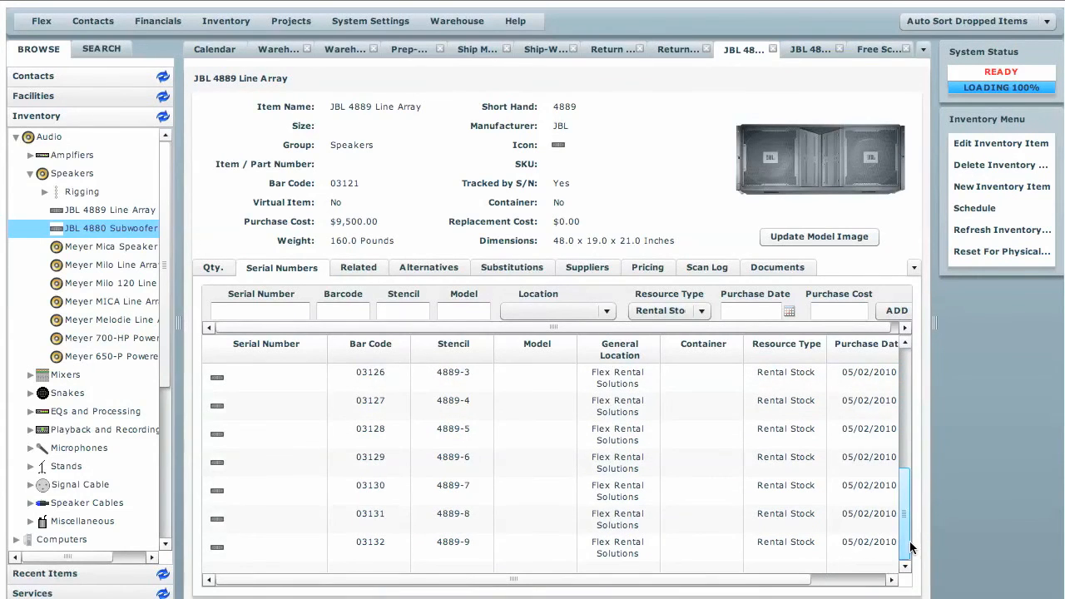
pyautogui.click(706, 267)
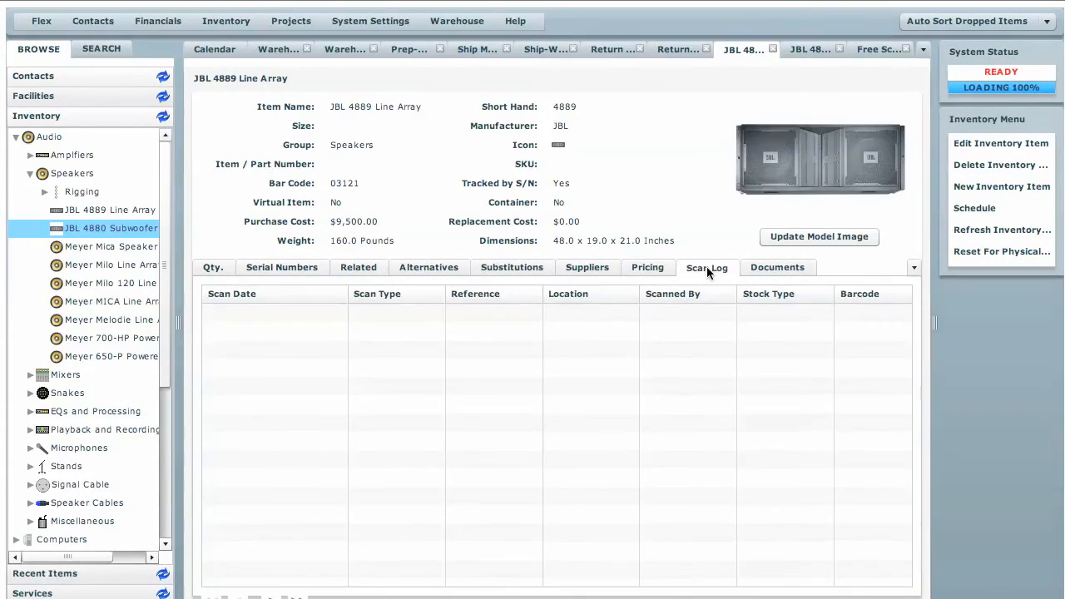